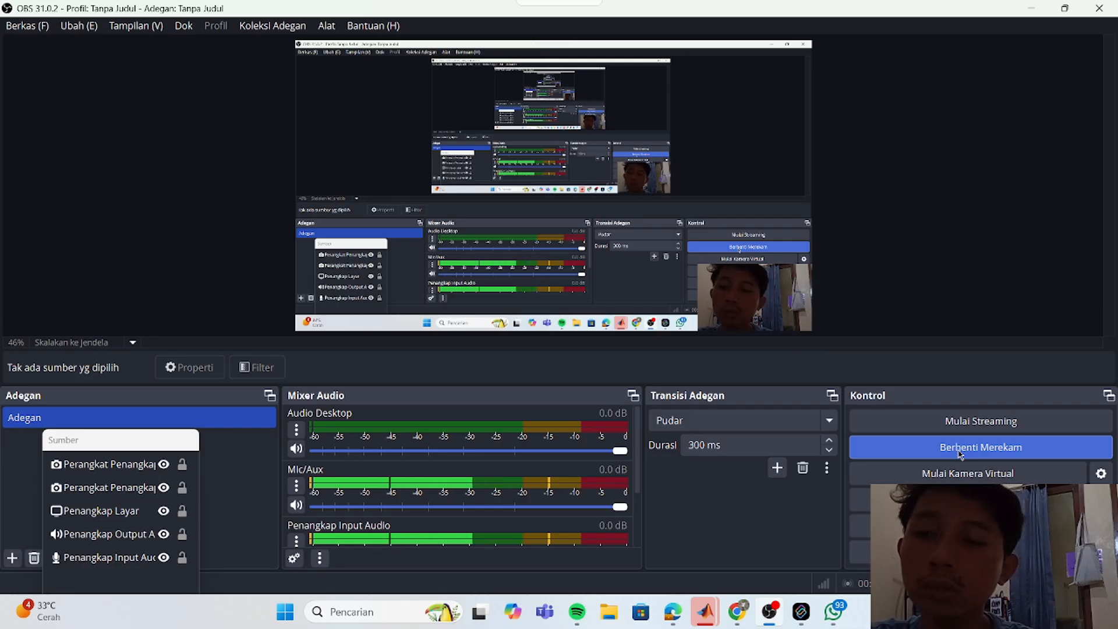
# Step: Switch to MATLAB and run the kode1.m script that defines the motor parameters J, b, Ke, Kt, R and L
pyautogui.moveTo(707, 611)
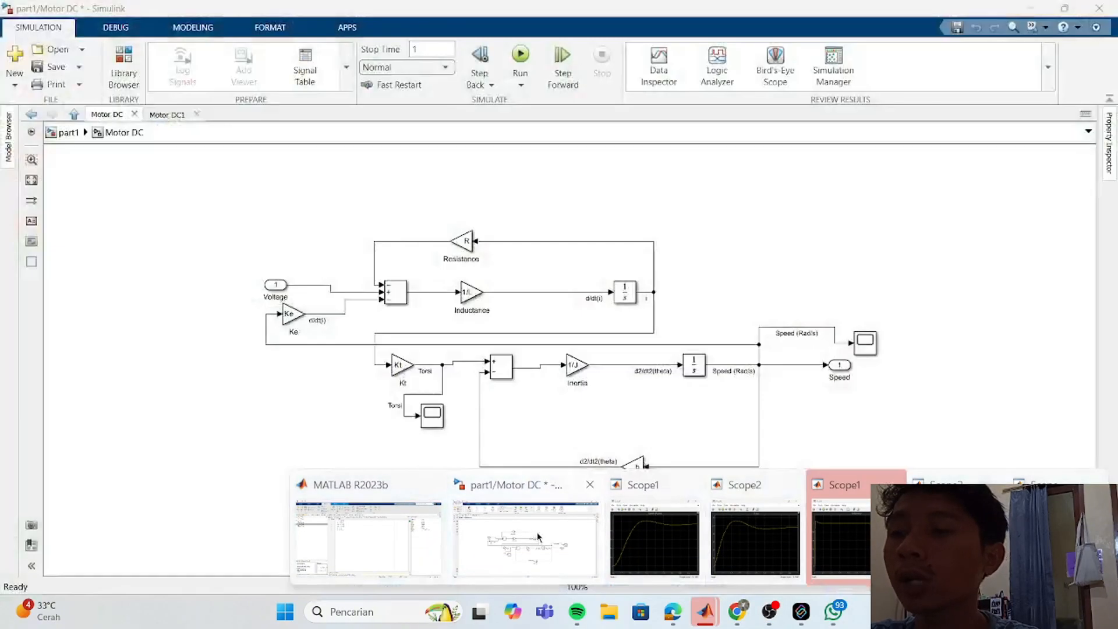
pyautogui.moveTo(433, 524)
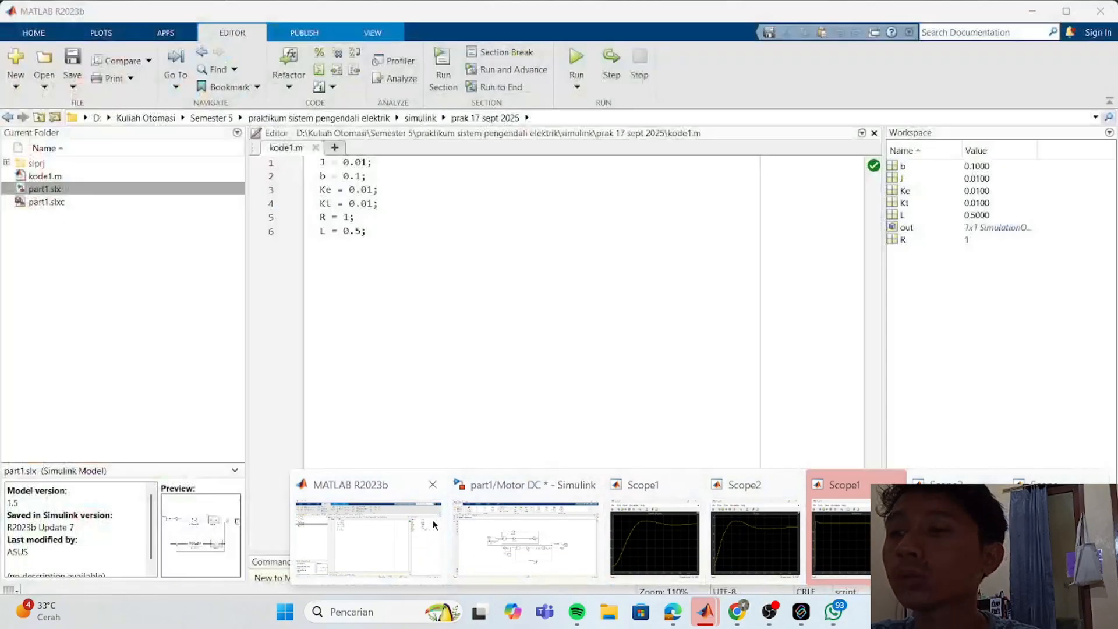
pyautogui.click(392, 530)
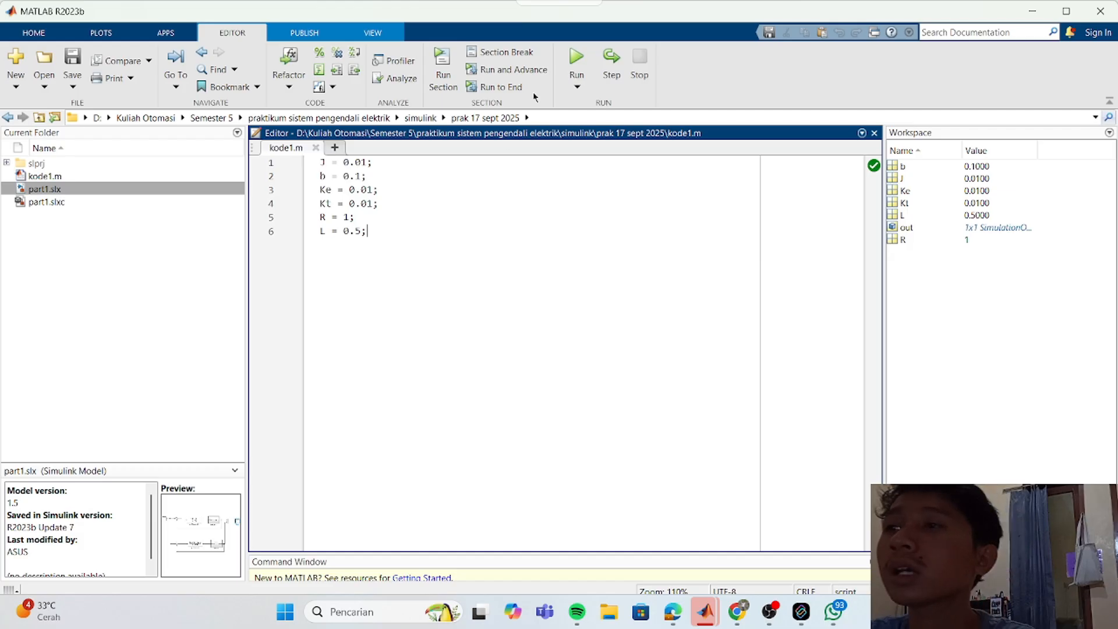
pyautogui.click(577, 56)
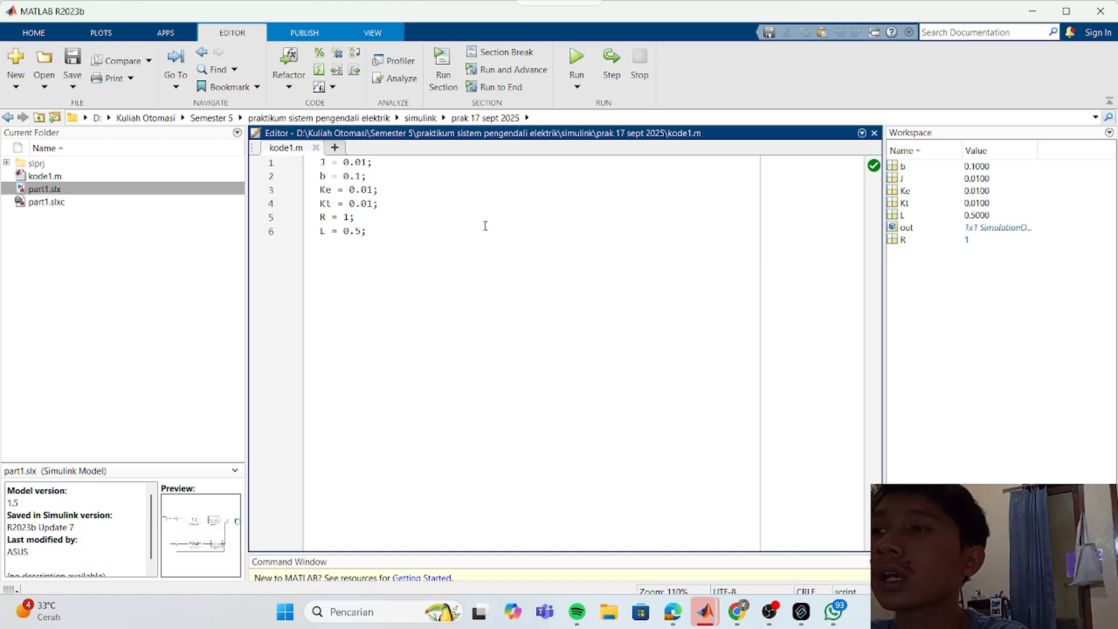
pyautogui.click(409, 227)
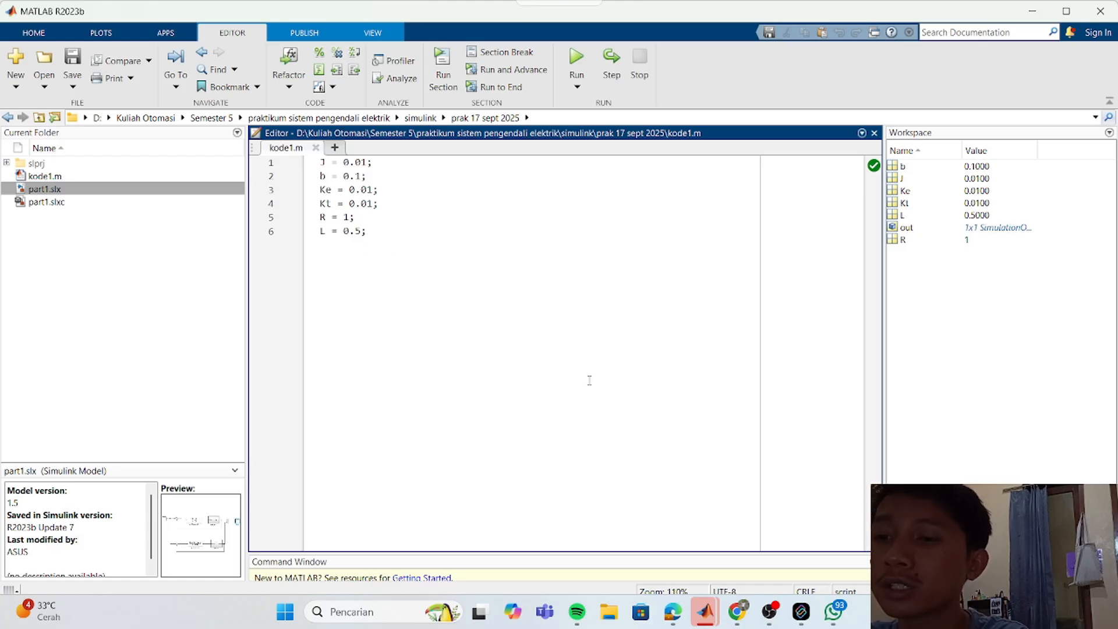
# Step: Switch to the Simulink Motor DC subsystem and examine its Voltage input, Ke gain and torque summing block
pyautogui.moveTo(709, 600)
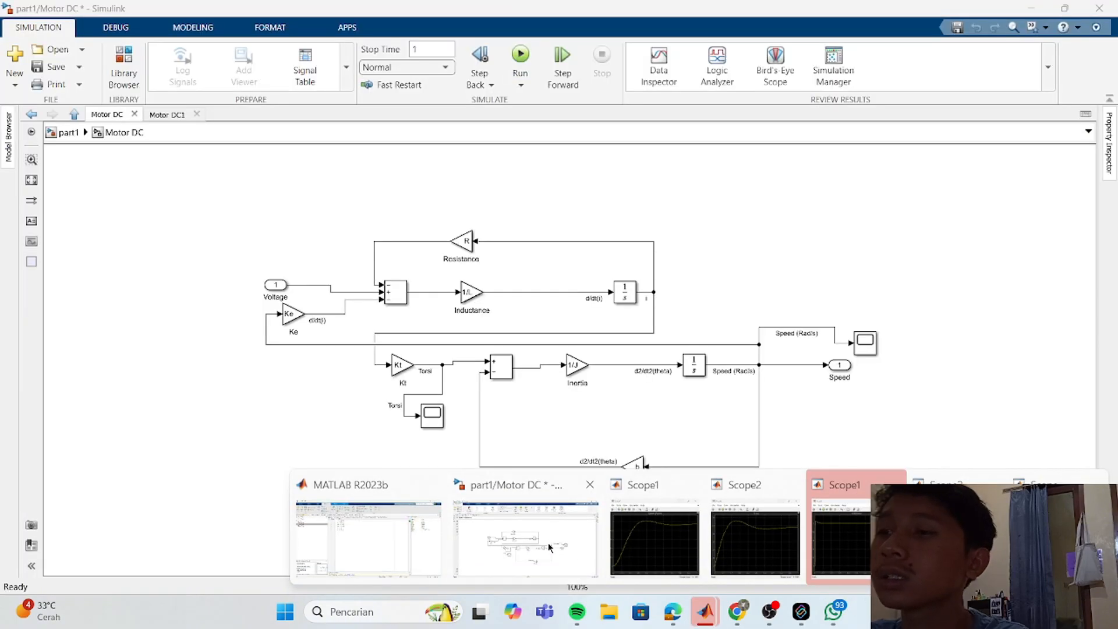
pyautogui.click(547, 543)
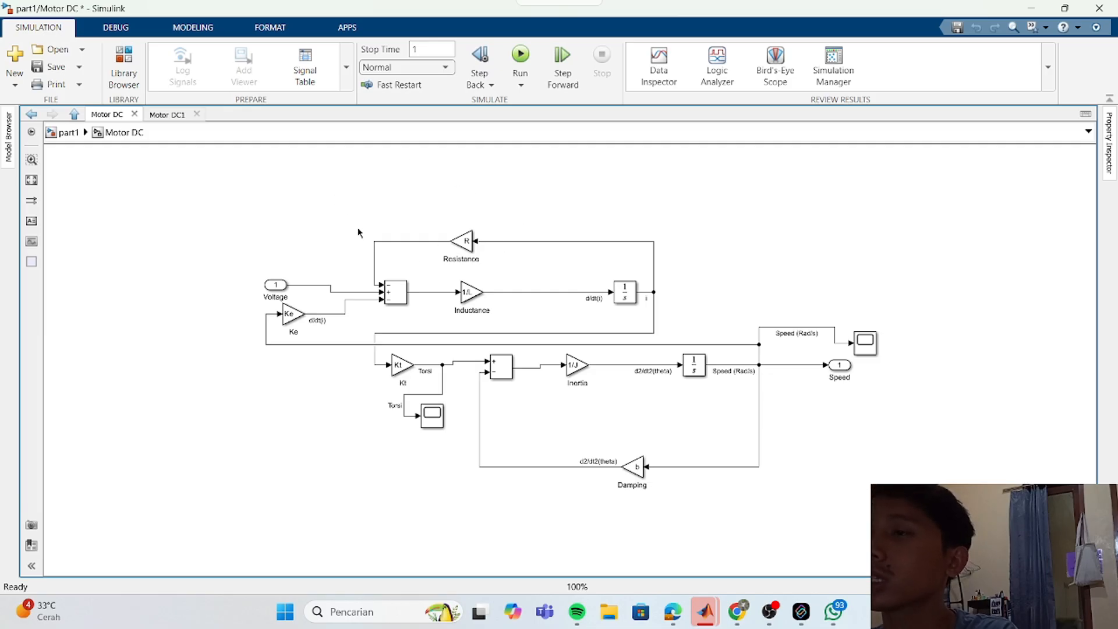
pyautogui.click(500, 369)
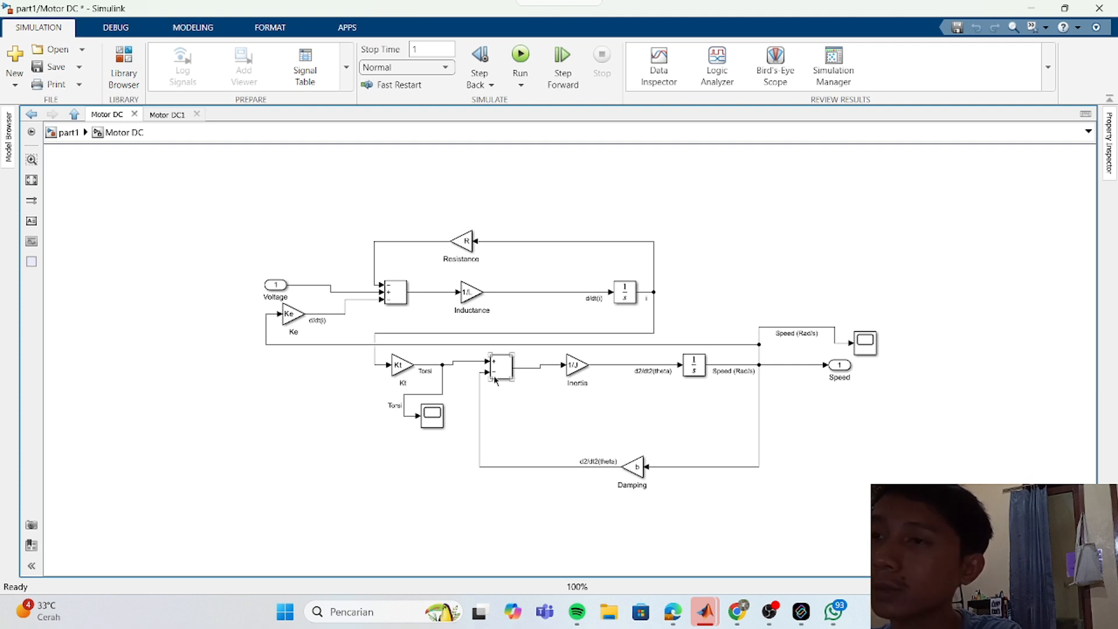
pyautogui.click(606, 336)
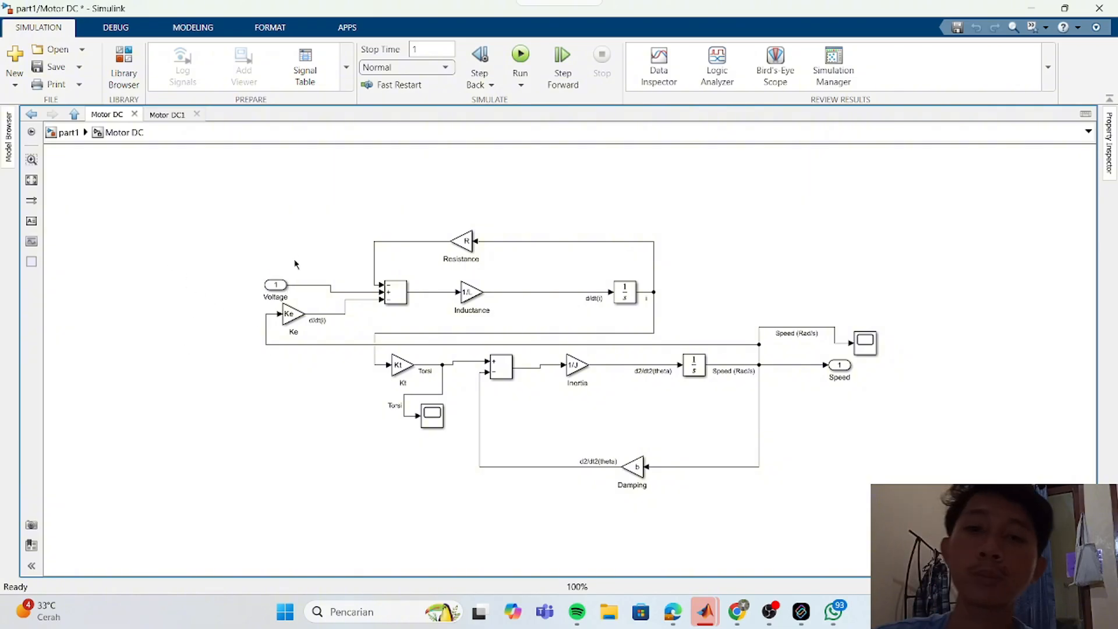
pyautogui.click(294, 315)
pyautogui.click(275, 284)
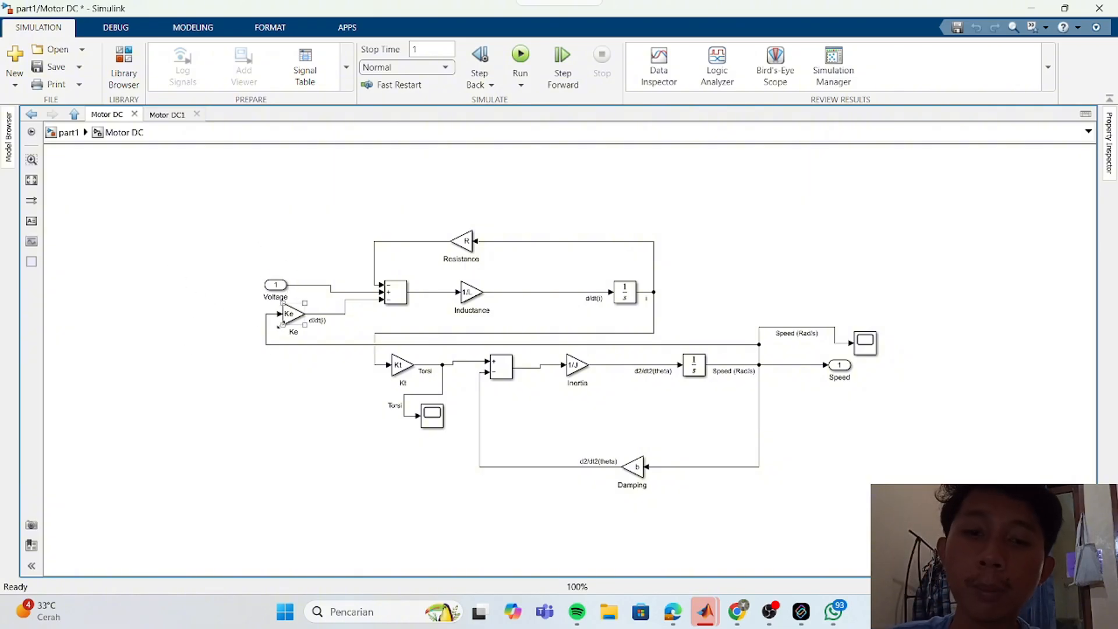
pyautogui.click(212, 284)
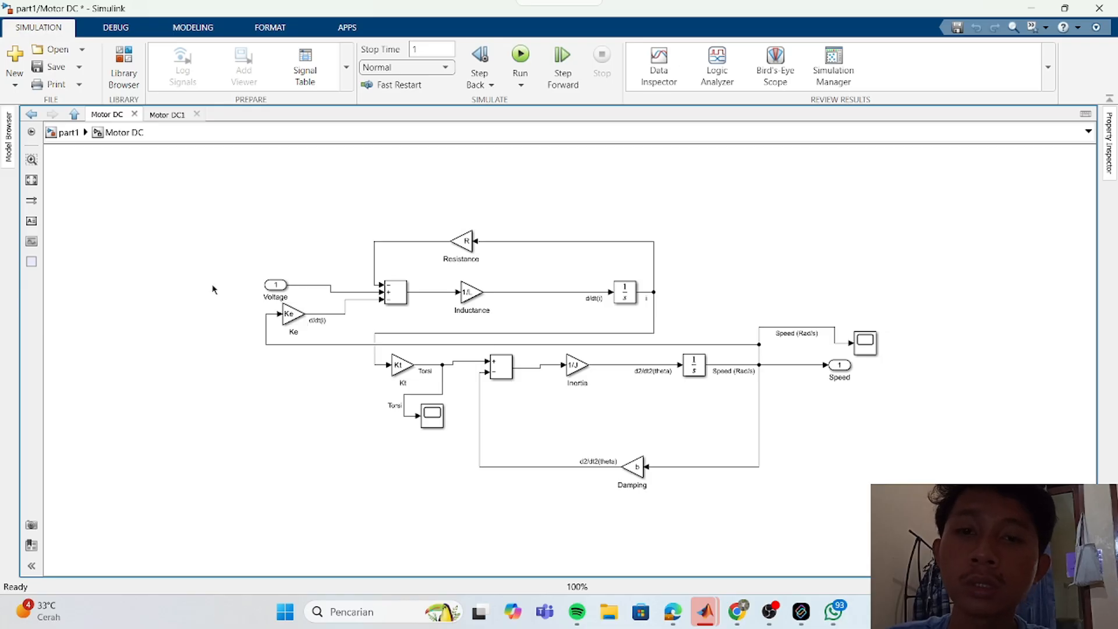
pyautogui.click(266, 284)
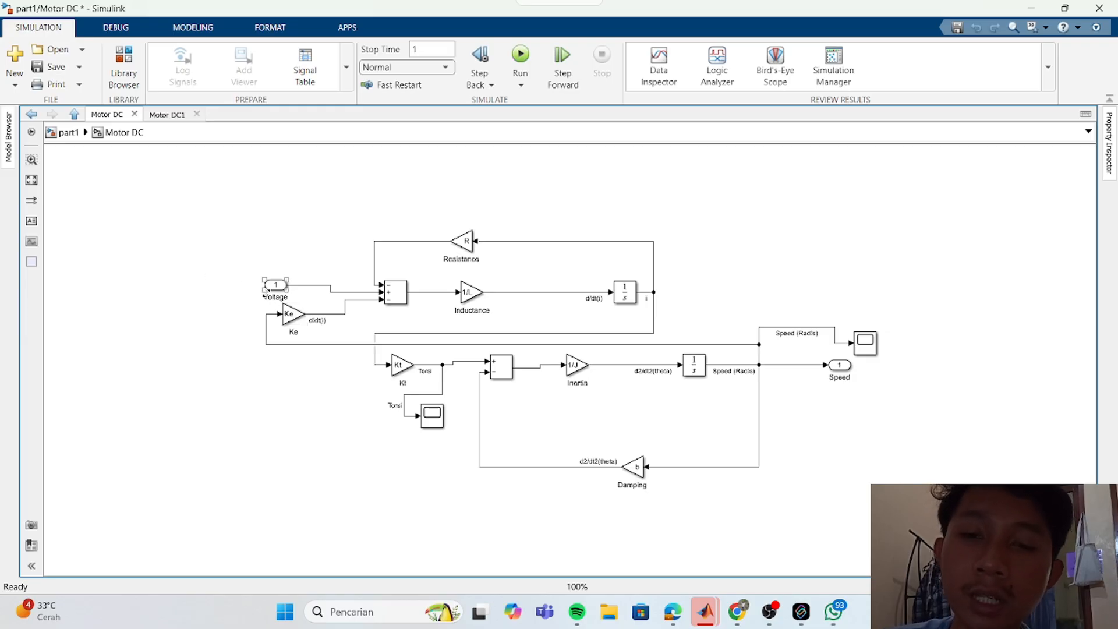
pyautogui.click(201, 280)
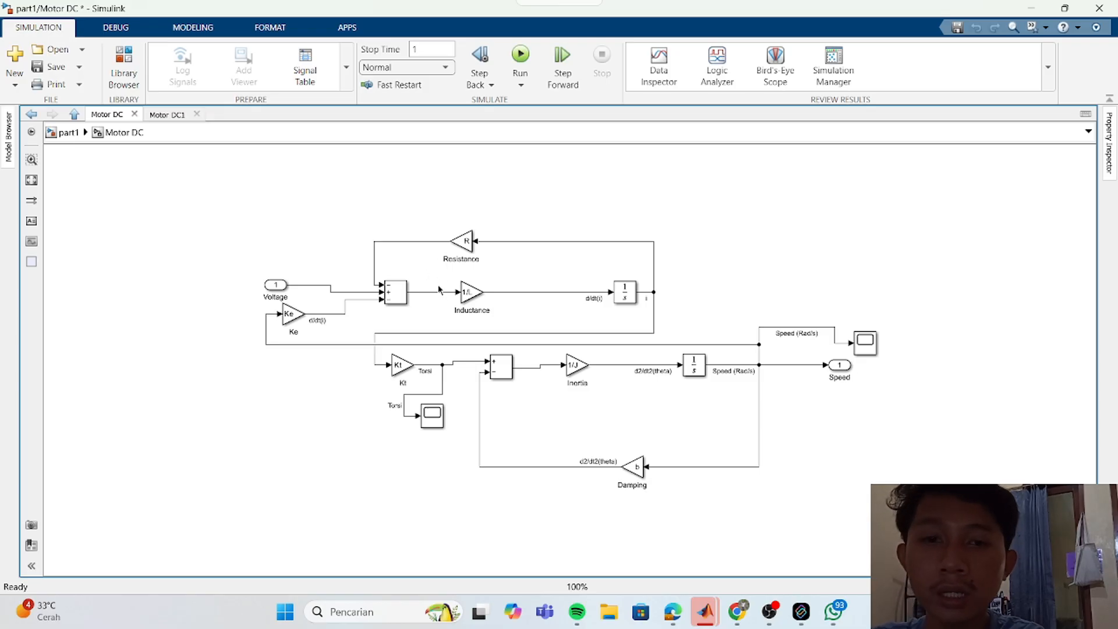
# Step: Examine the electrical loop's summing block, Resistance and Inductance gains and integrator, and the Kt gain it feeds
pyautogui.click(481, 296)
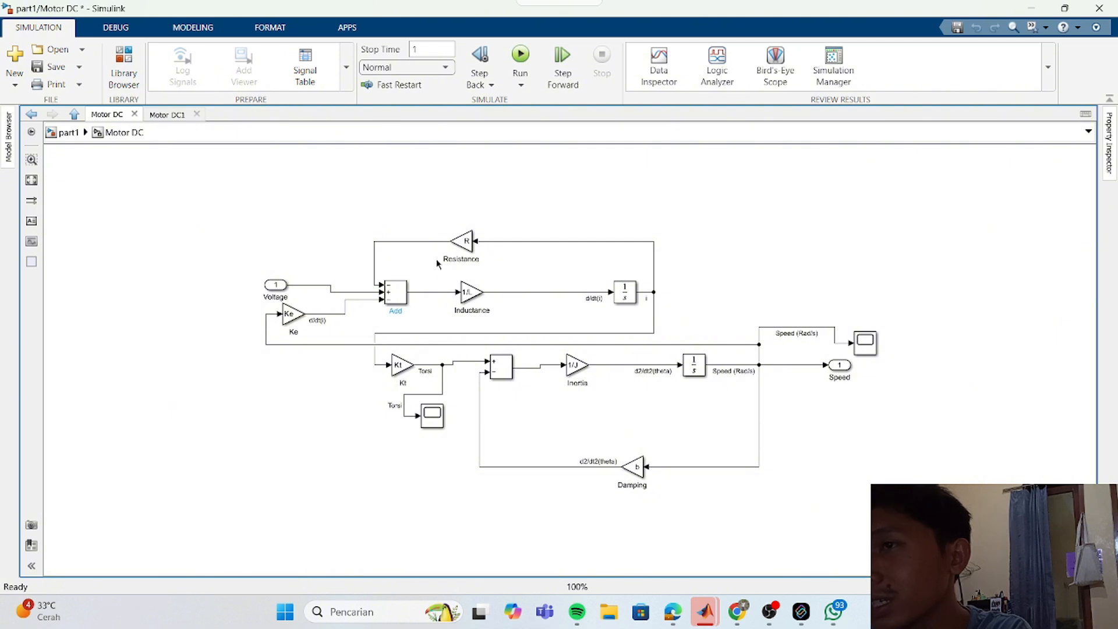
pyautogui.click(394, 289)
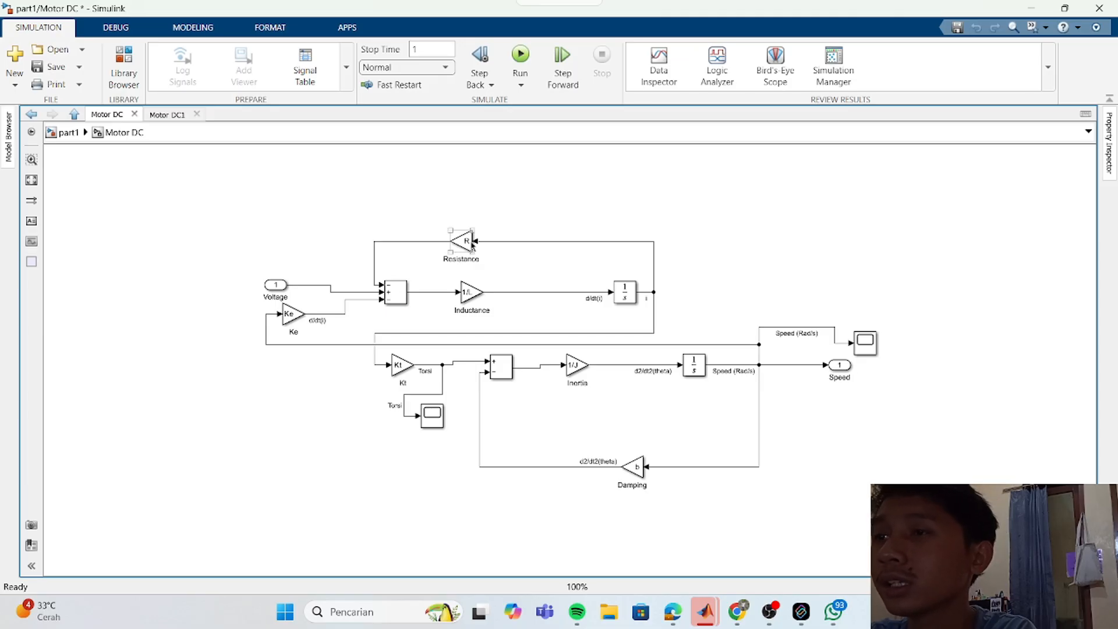
pyautogui.click(388, 288)
pyautogui.click(440, 285)
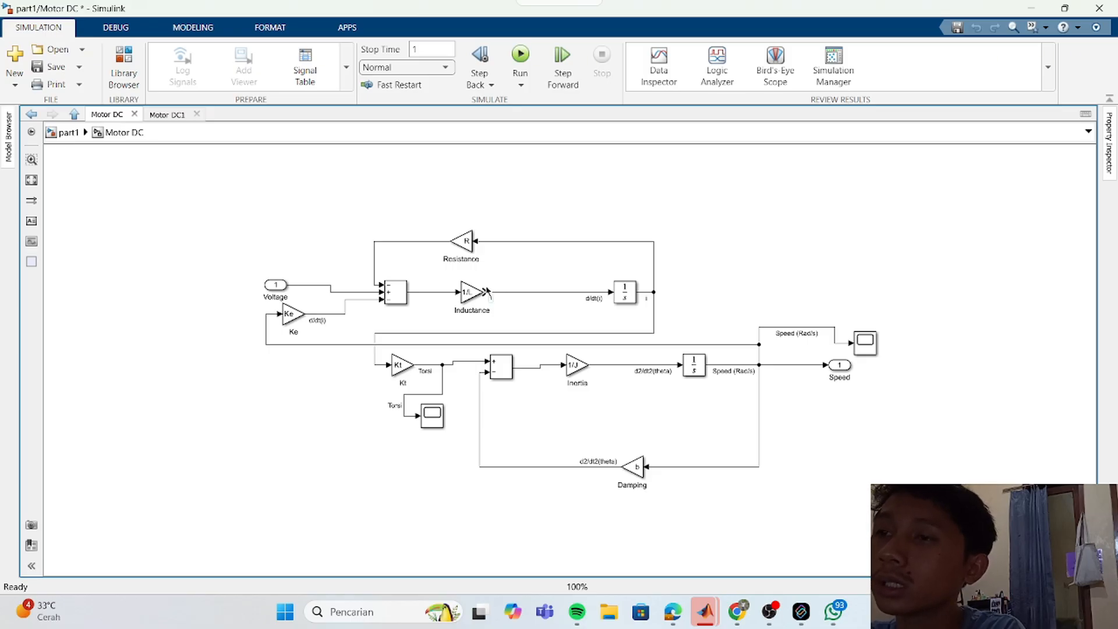
pyautogui.click(621, 296)
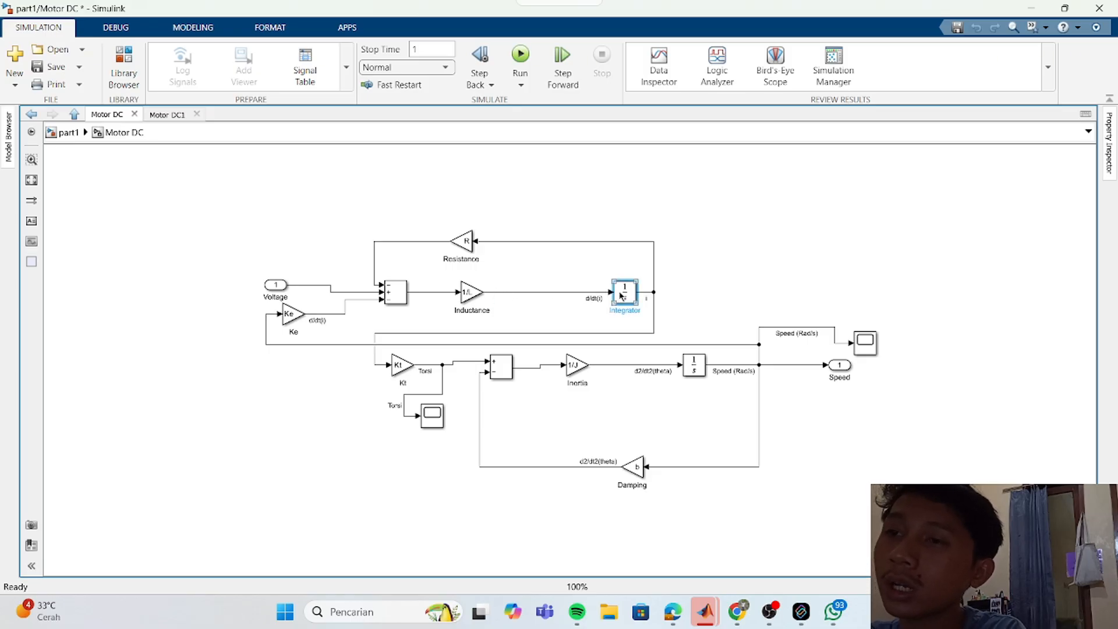
pyautogui.click(587, 278)
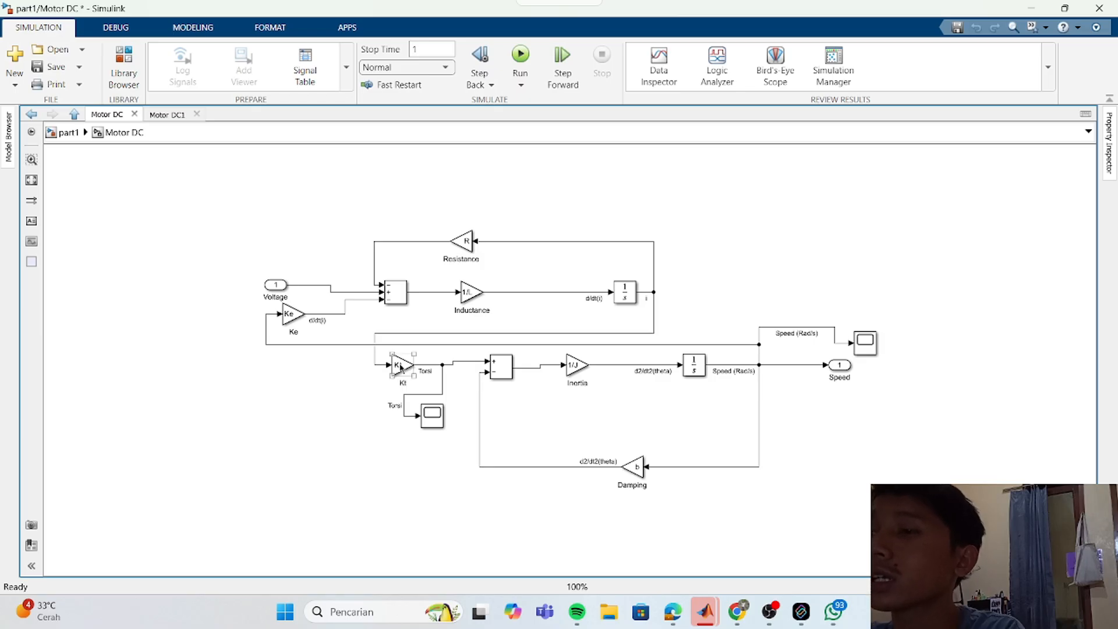
pyautogui.moveTo(704, 611)
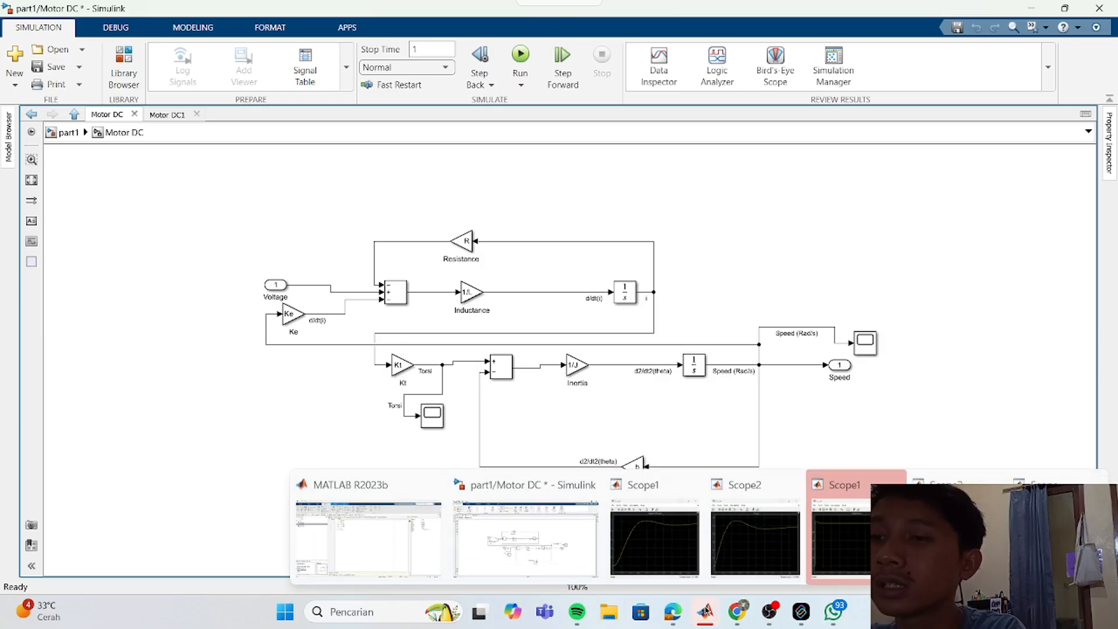
pyautogui.moveTo(385, 528)
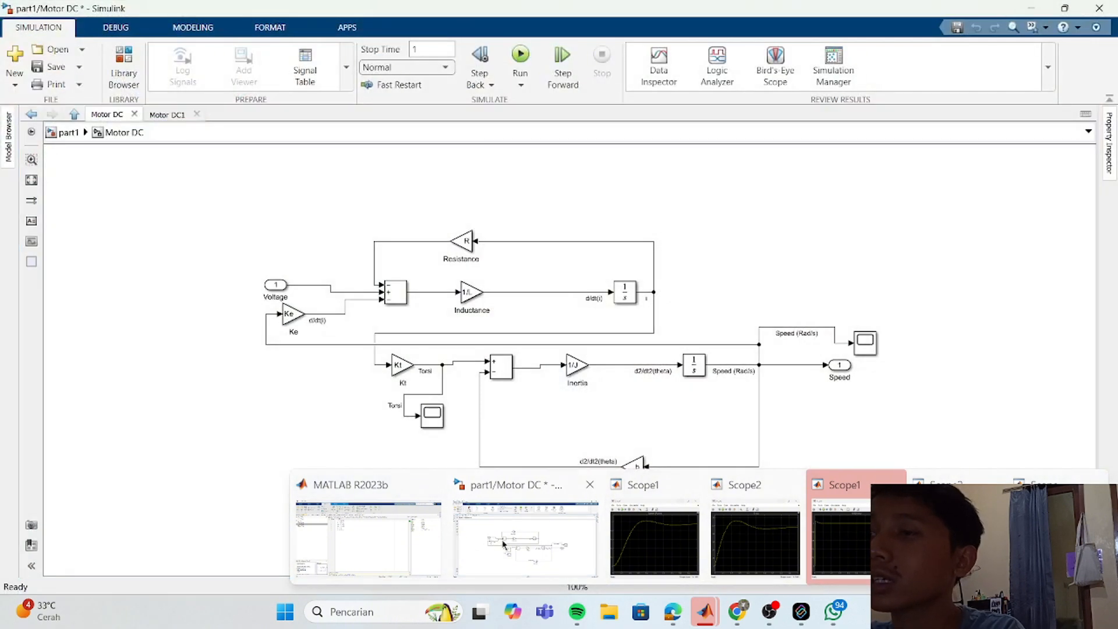
pyautogui.click(504, 543)
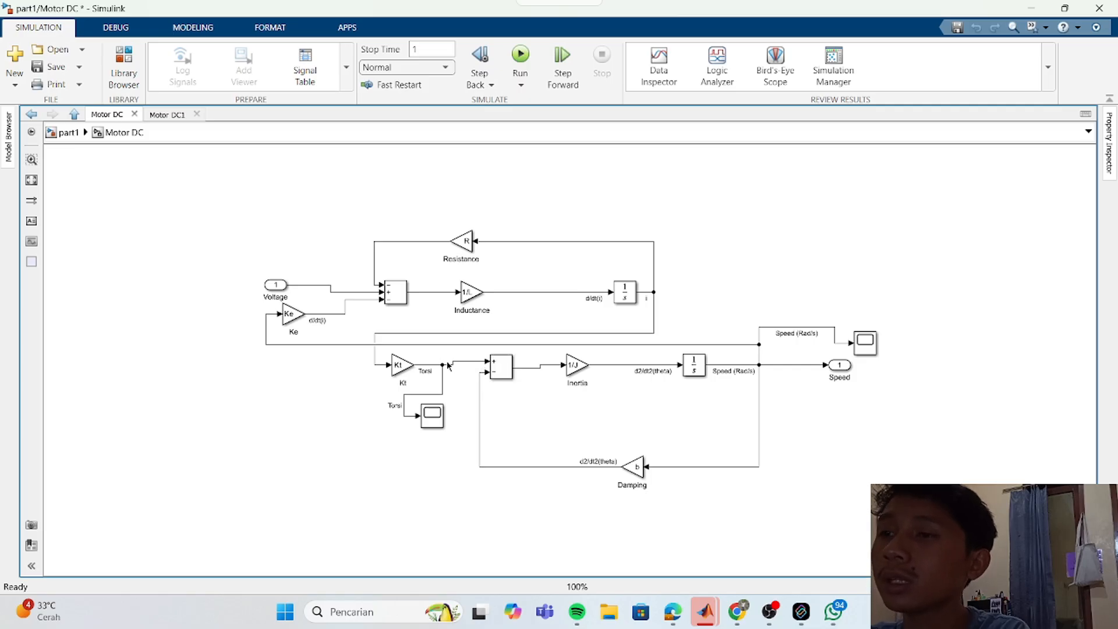
# Step: Examine the mechanical loop's summing block, Damping and Inertia gains and integrator, and the Ke feedback into the electrical summing block
pyautogui.click(498, 366)
pyautogui.click(658, 438)
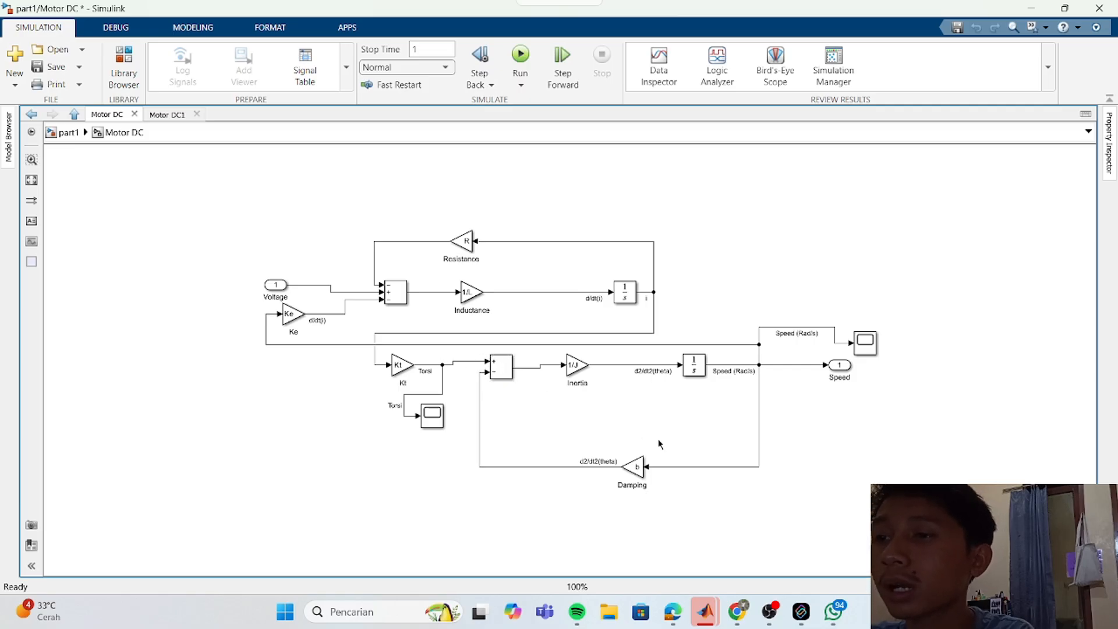
pyautogui.click(629, 473)
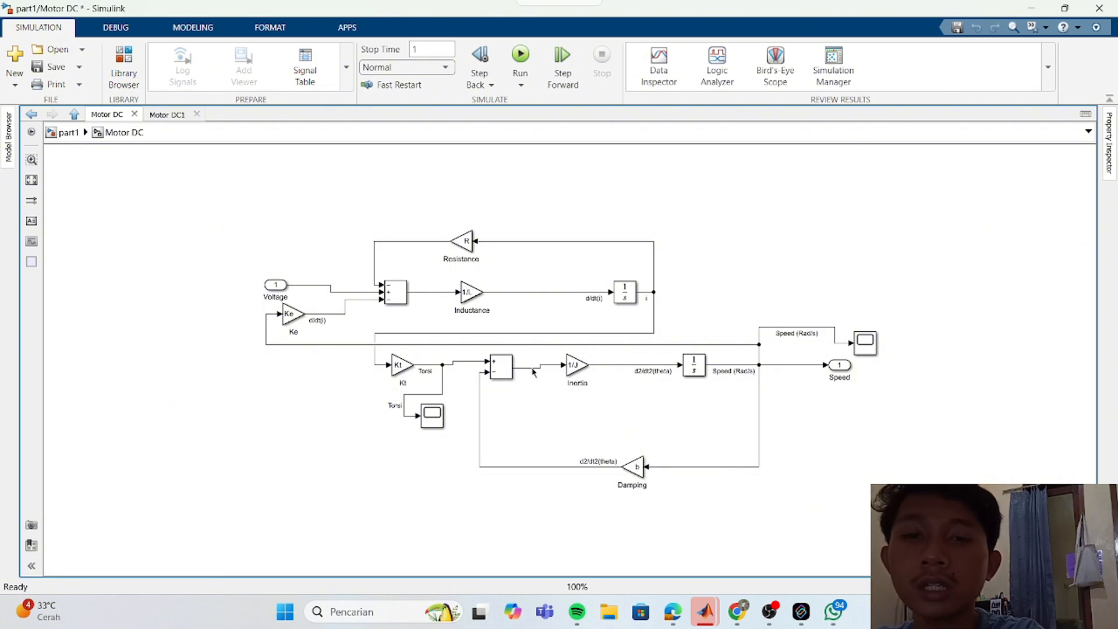
pyautogui.click(497, 370)
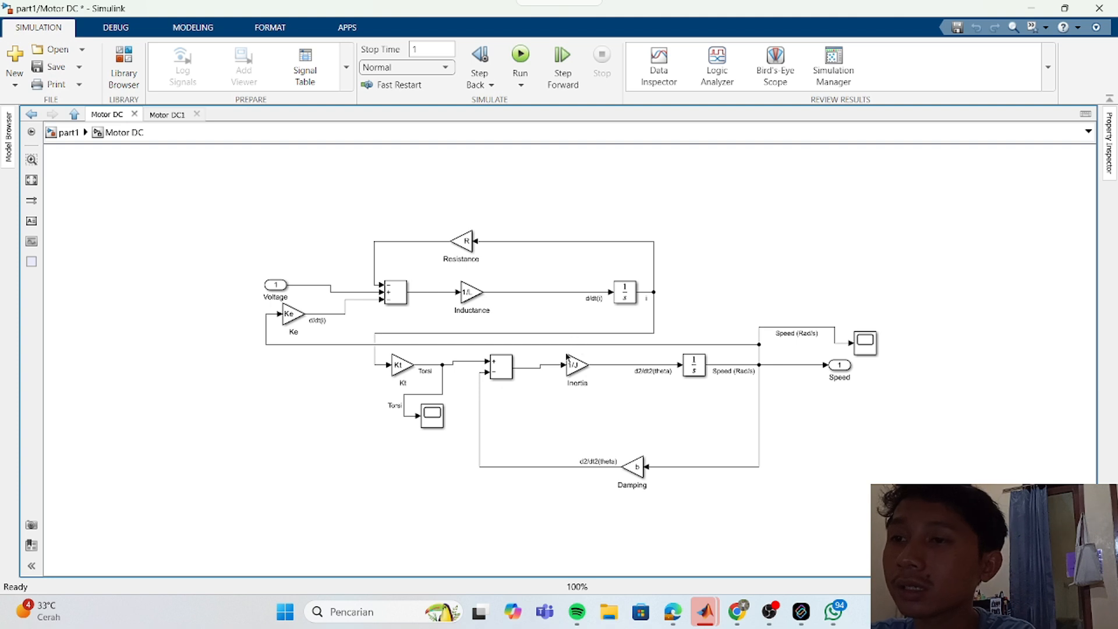
pyautogui.click(582, 376)
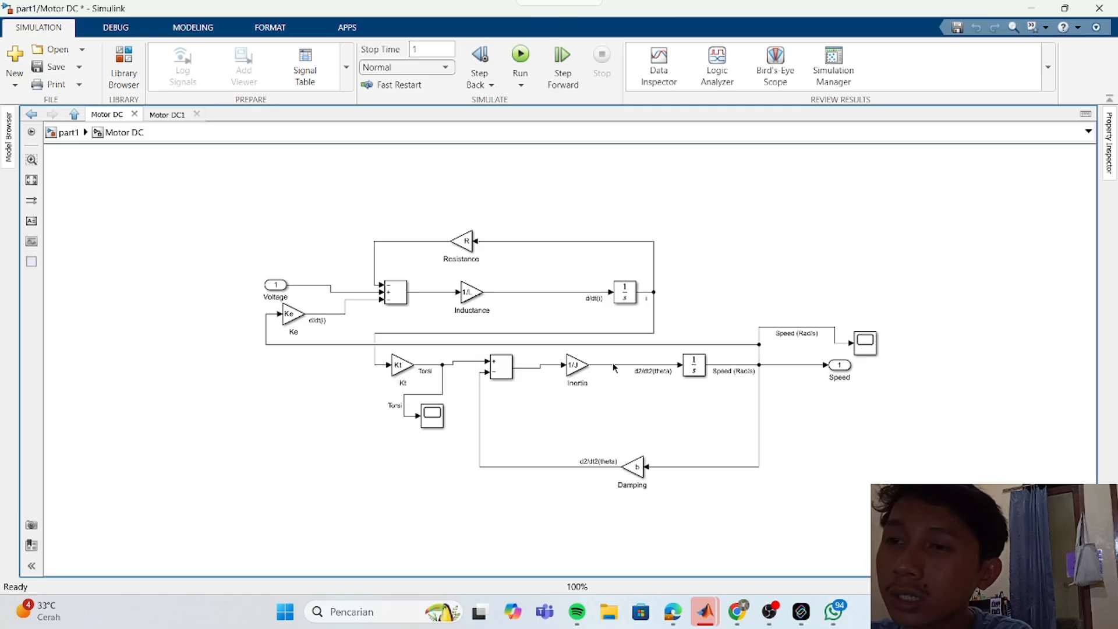
pyautogui.click(694, 367)
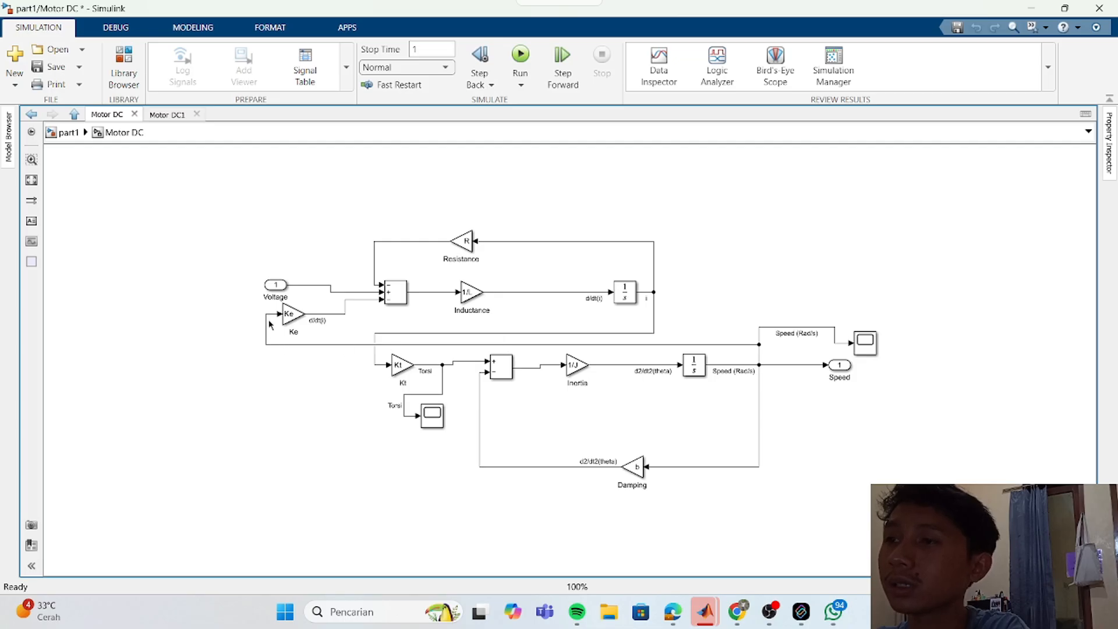
pyautogui.click(346, 312)
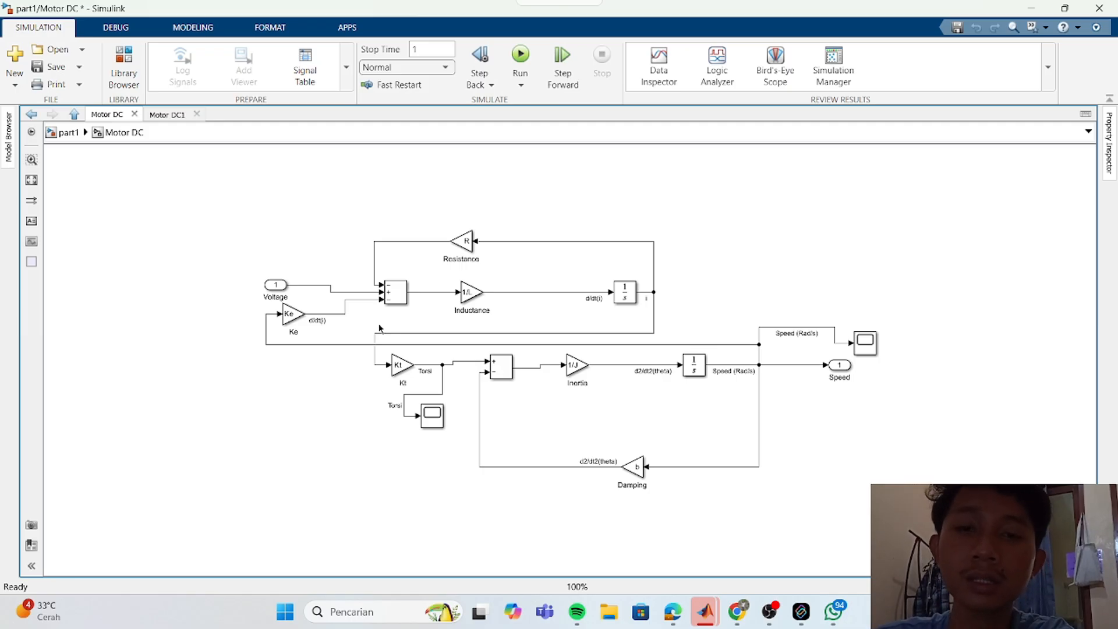
pyautogui.click(300, 312)
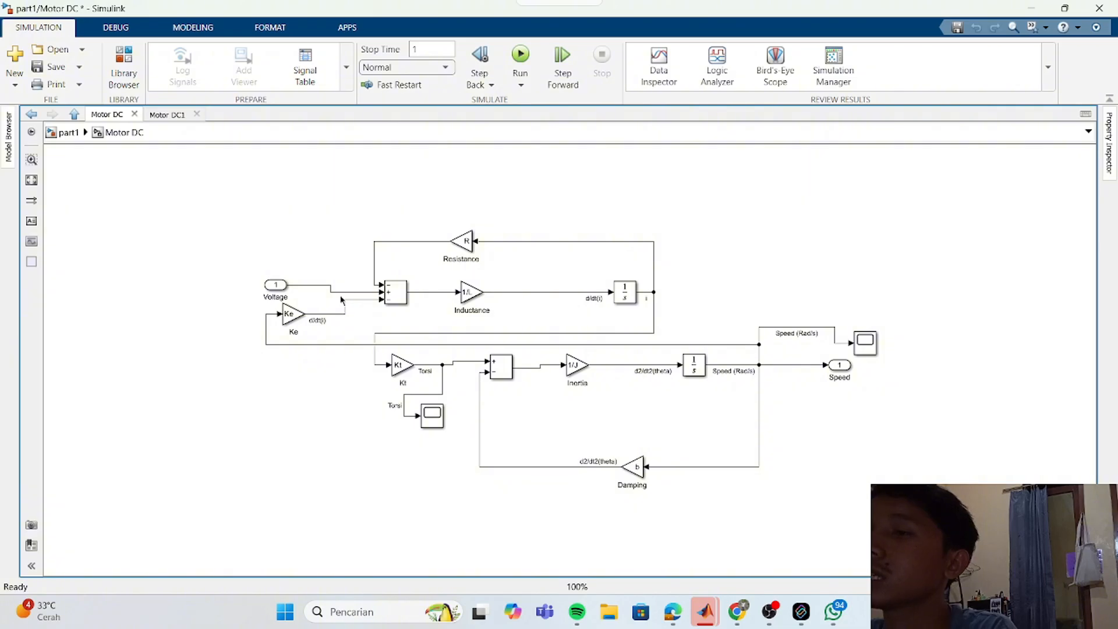
pyautogui.moveTo(341, 299); pyautogui.dragTo(382, 300)
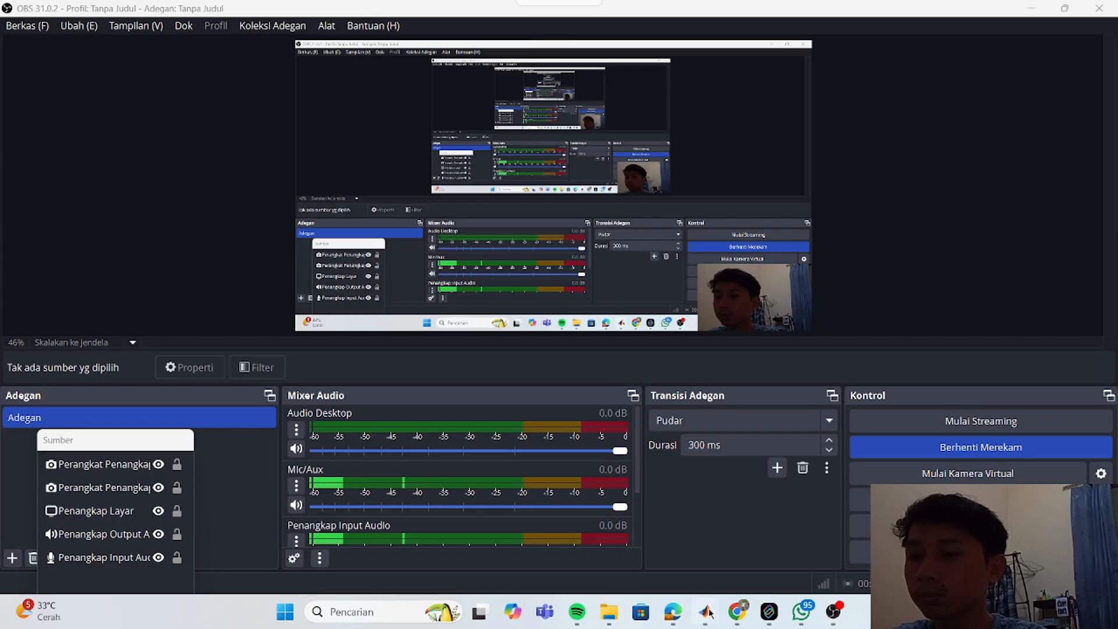
# Step: Switch back to the Motor DC subsystem and examine the Damping gain and the speed and torque scope blocks
pyautogui.moveTo(705, 611)
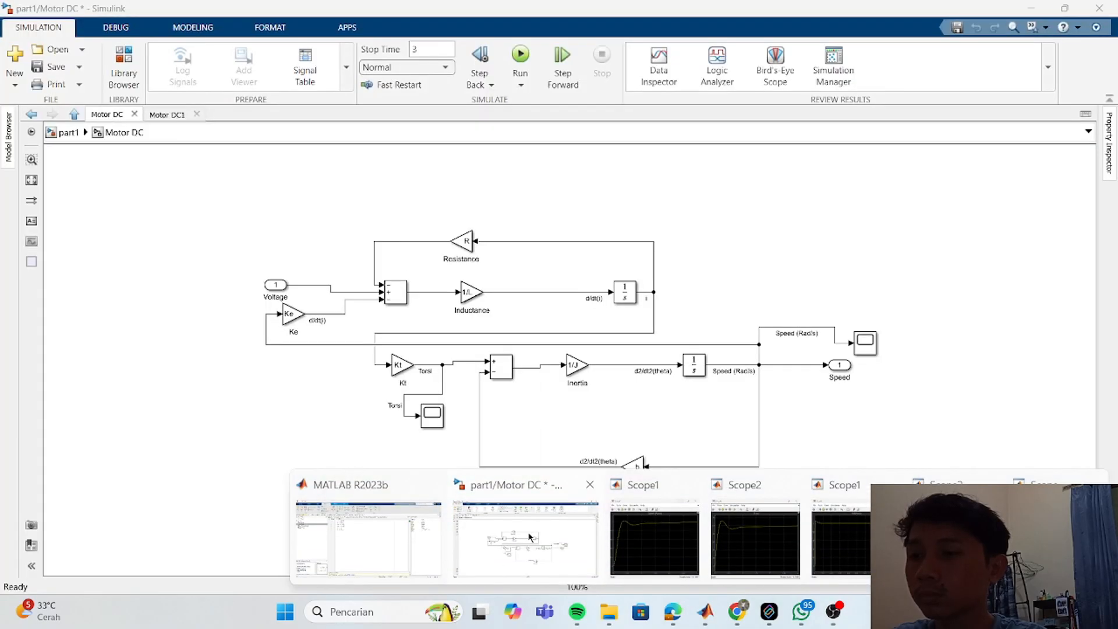
pyautogui.click(529, 536)
pyautogui.click(642, 463)
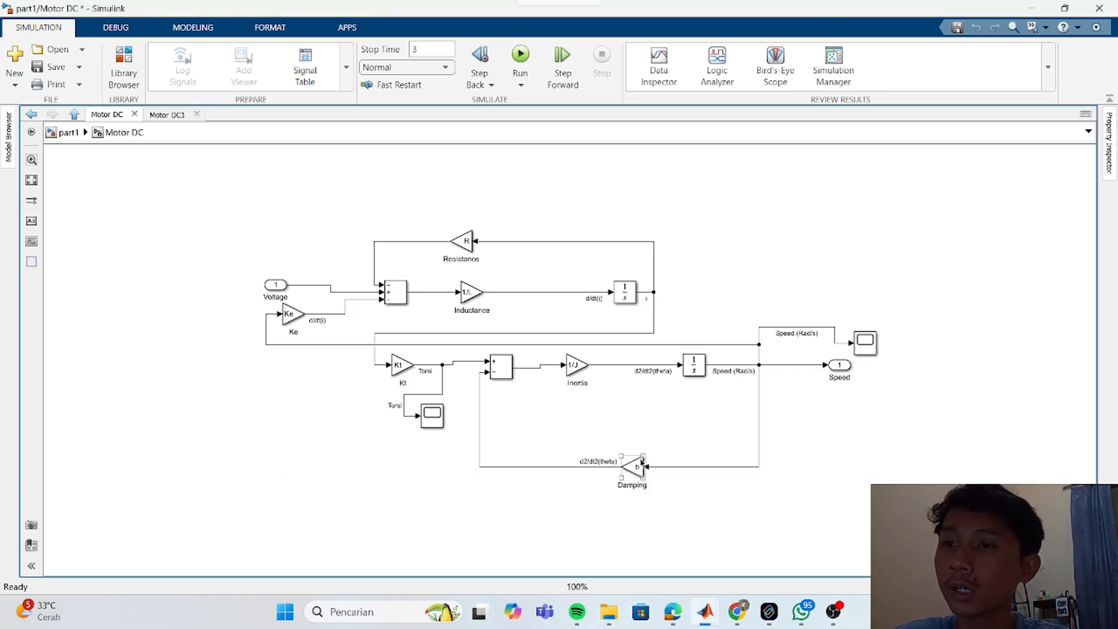
pyautogui.click(681, 391)
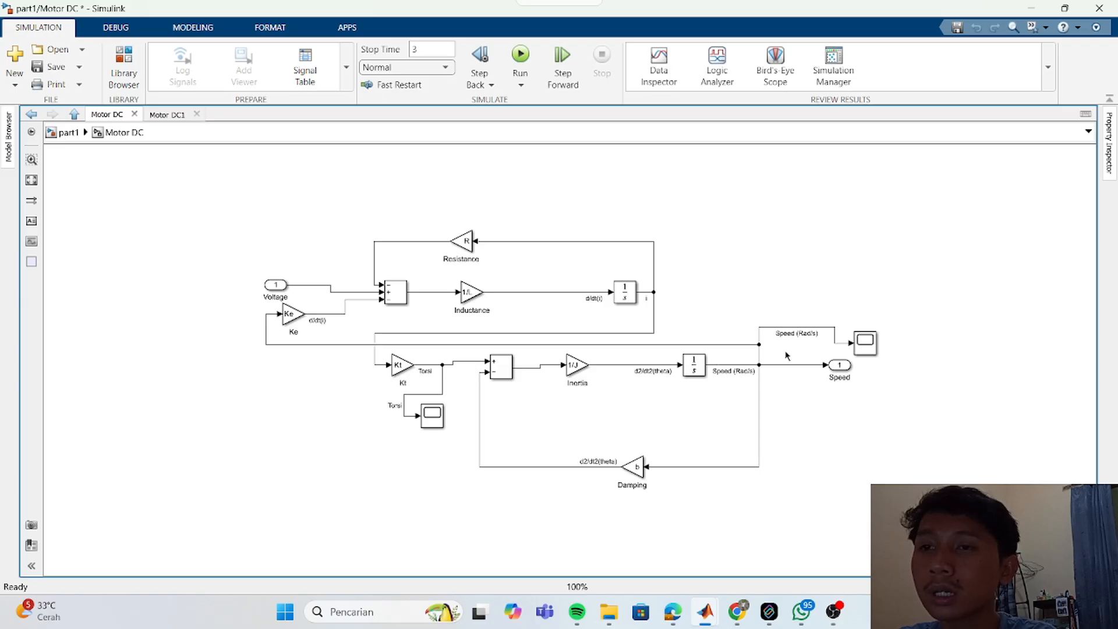
pyautogui.click(856, 343)
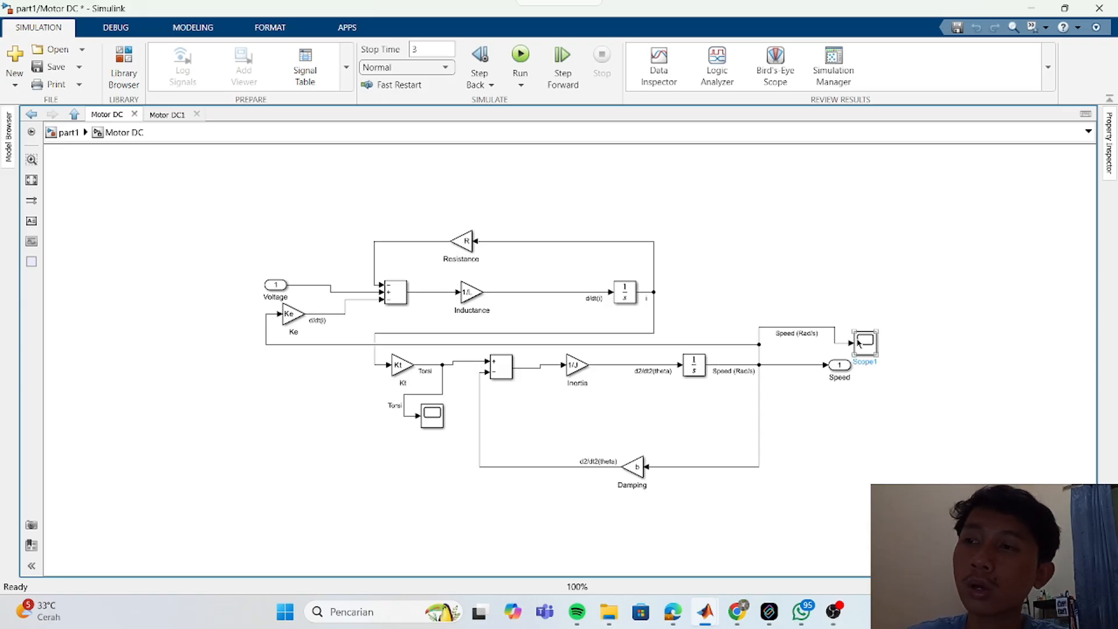
pyautogui.click(860, 280)
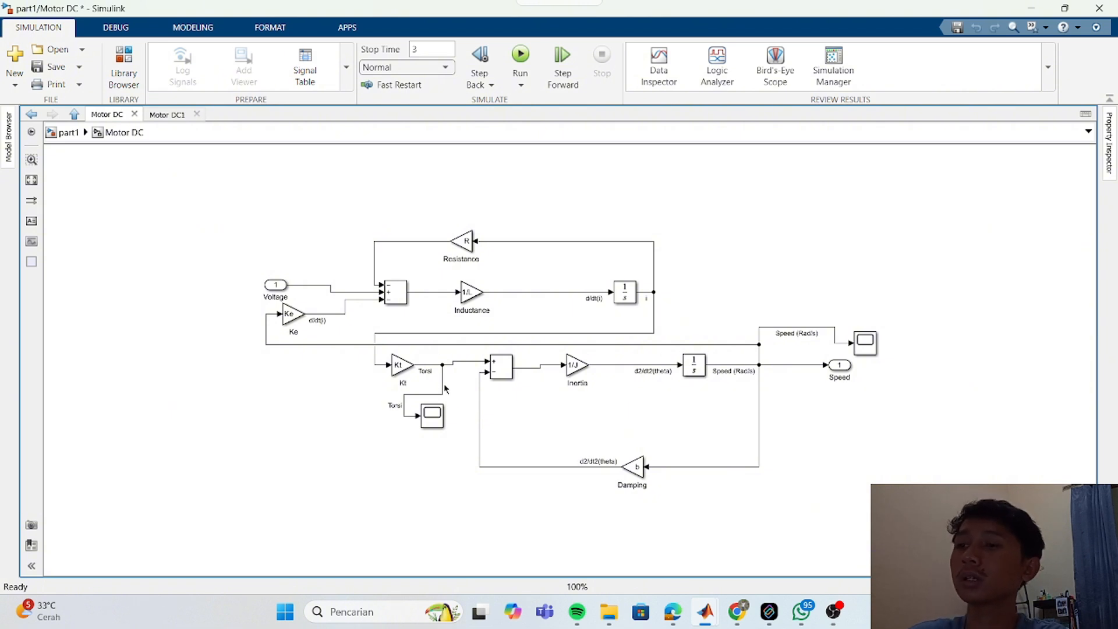
pyautogui.click(440, 417)
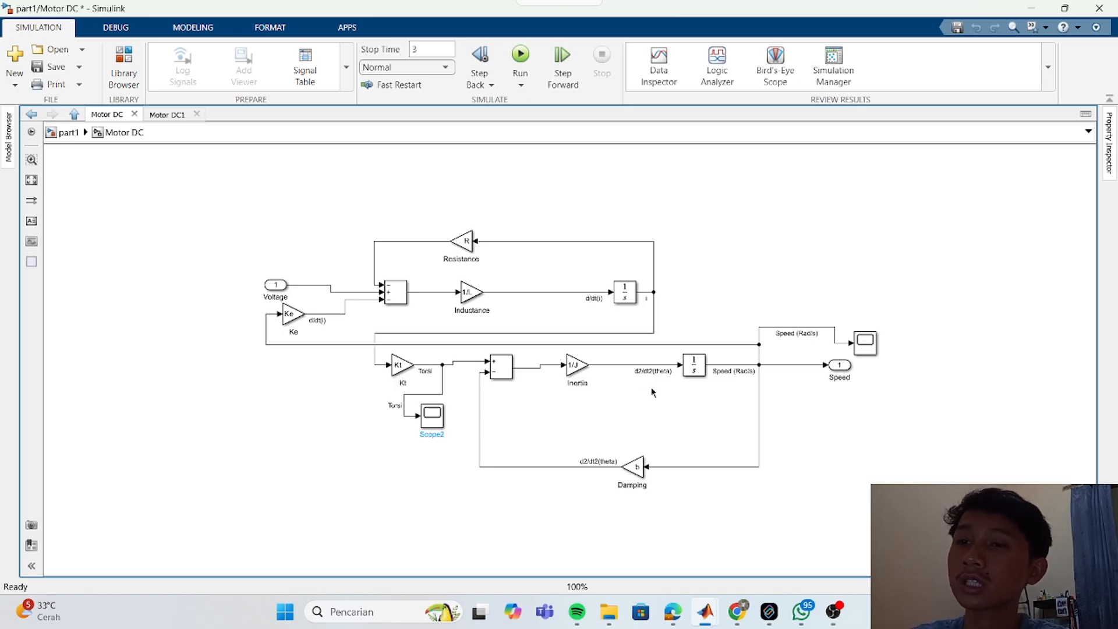
# Step: Set the simulation stop time to 1 and run the simulation of the Motor DC model
pyautogui.click(868, 350)
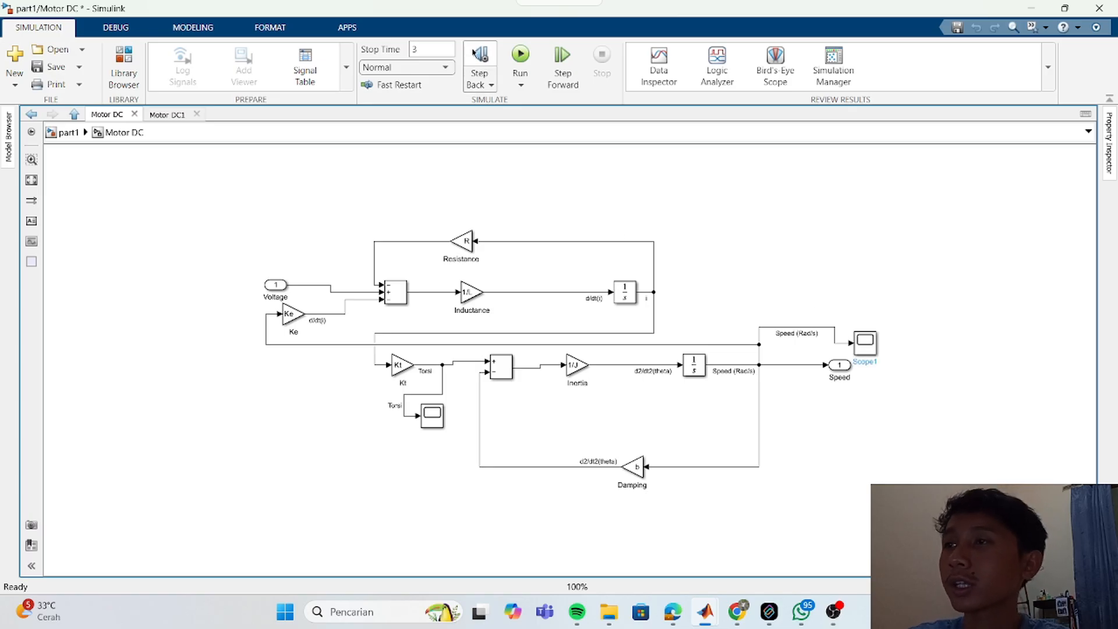
pyautogui.doubleClick(425, 49)
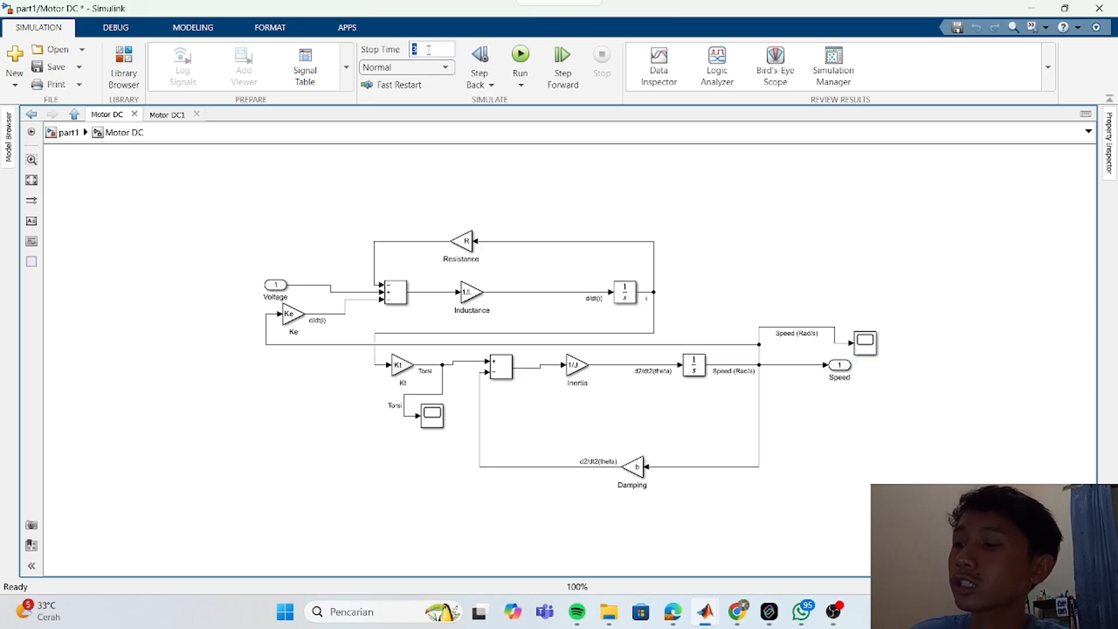
pyautogui.write('1')
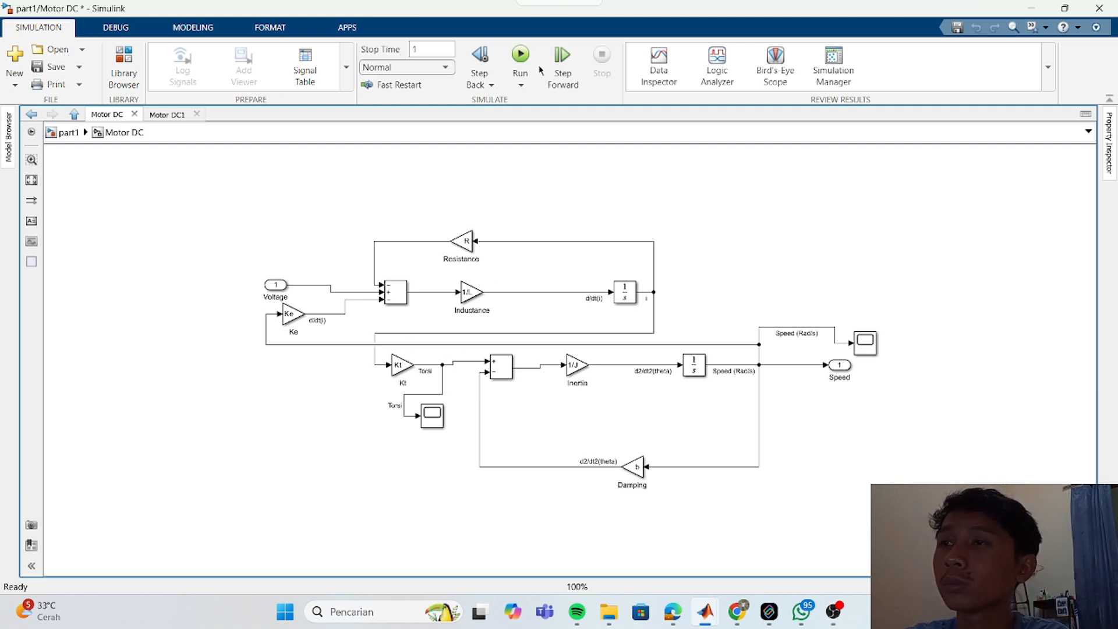
pyautogui.click(520, 55)
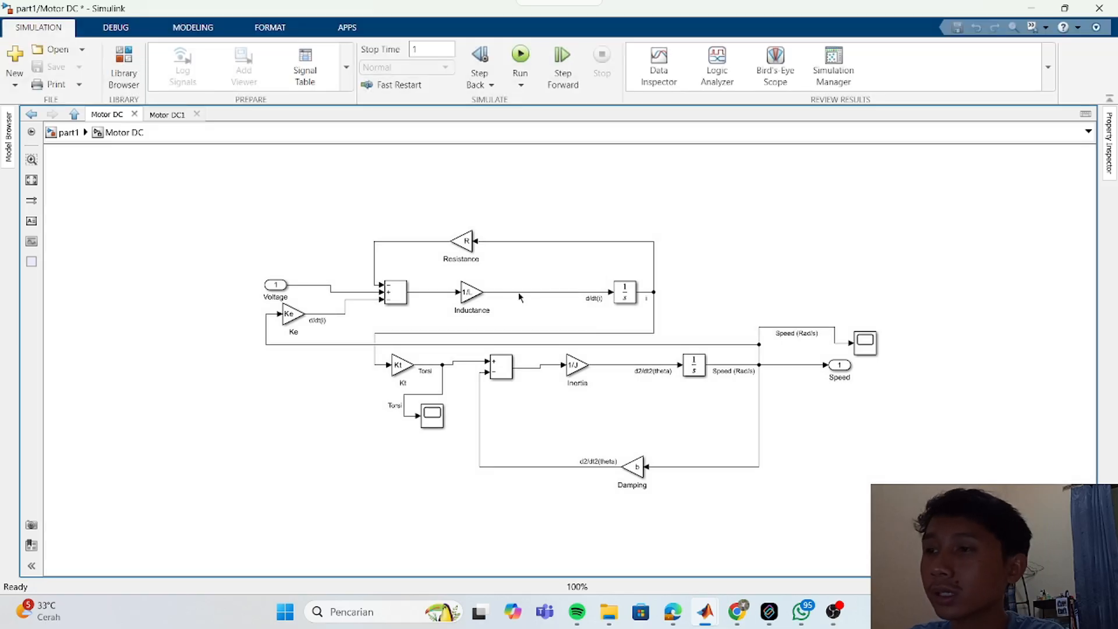
pyautogui.click(496, 358)
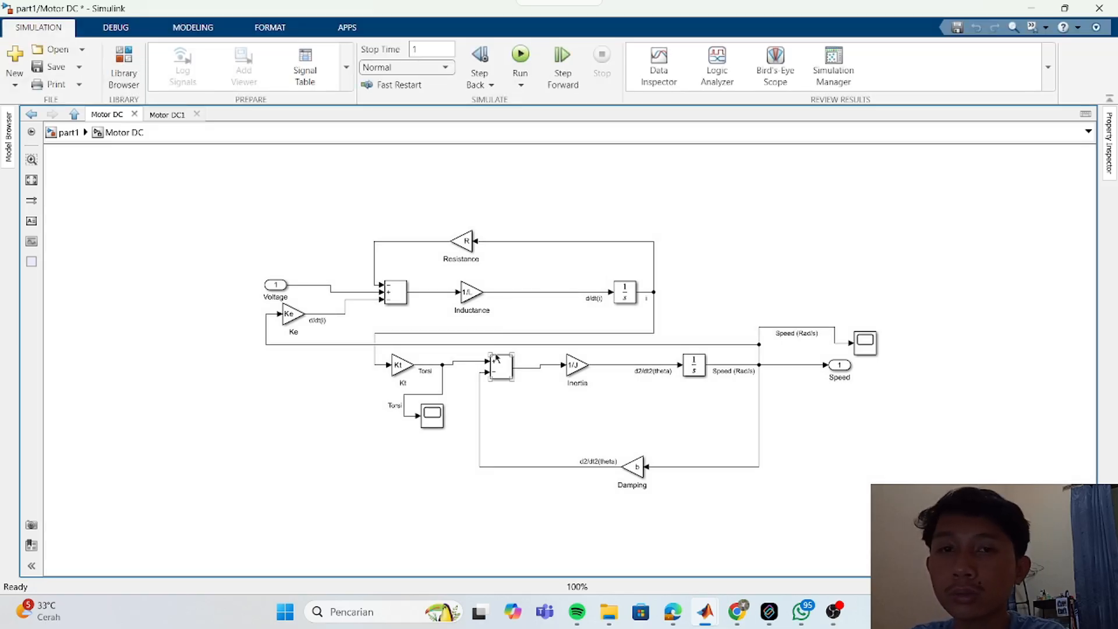
# Step: Examine the Motor DC torque (Torsi) curve in an enlarged scope window, and minimize the window when done
pyautogui.doubleClick(434, 417)
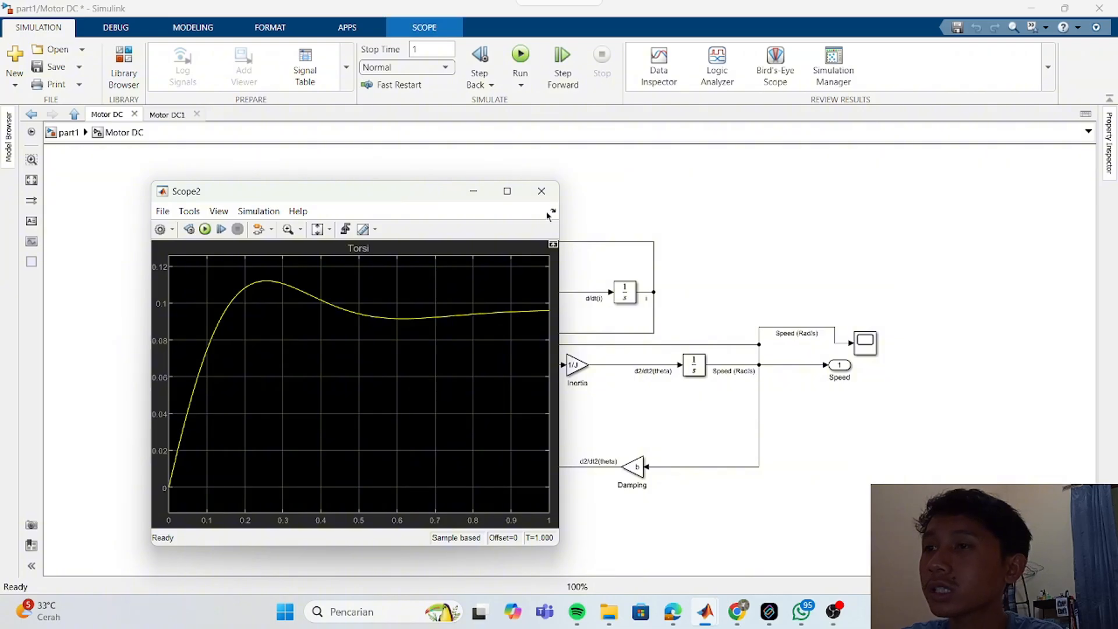
pyautogui.click(506, 192)
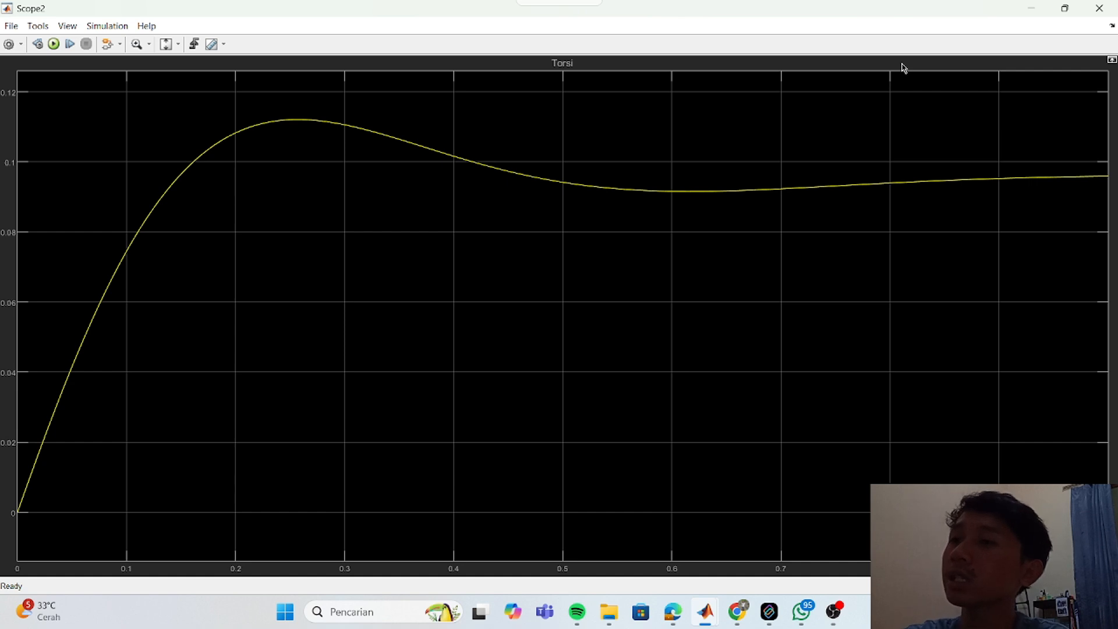
pyautogui.click(1031, 7)
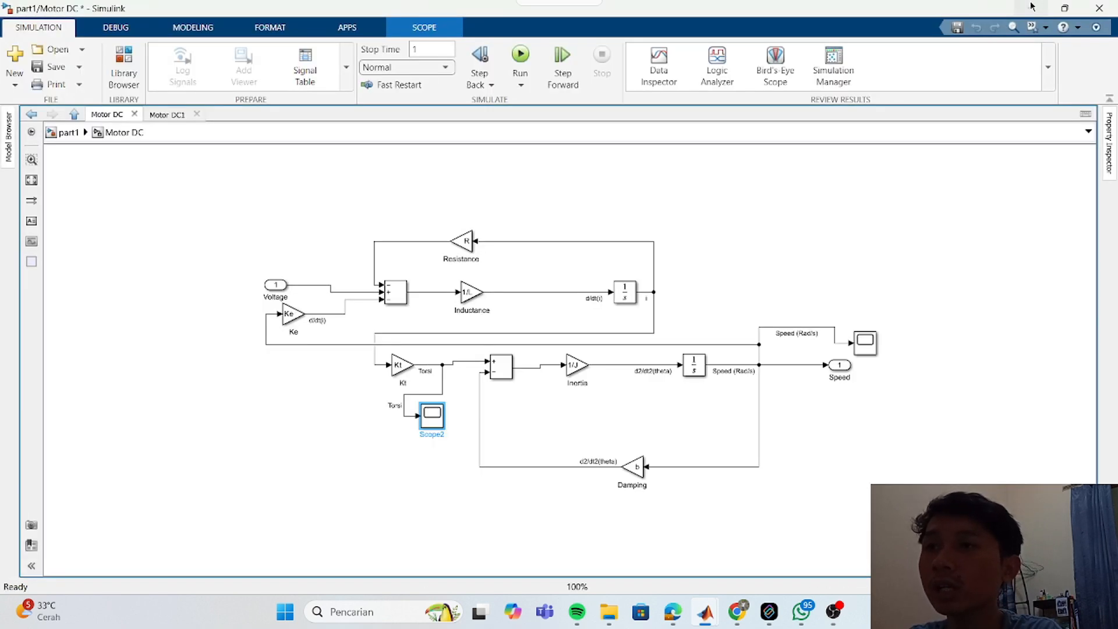
# Step: Open the scope on Motor DC's Speed (Rad/s) signal and enlarge it to examine the speed response
pyautogui.click(872, 344)
pyautogui.doubleClick(871, 345)
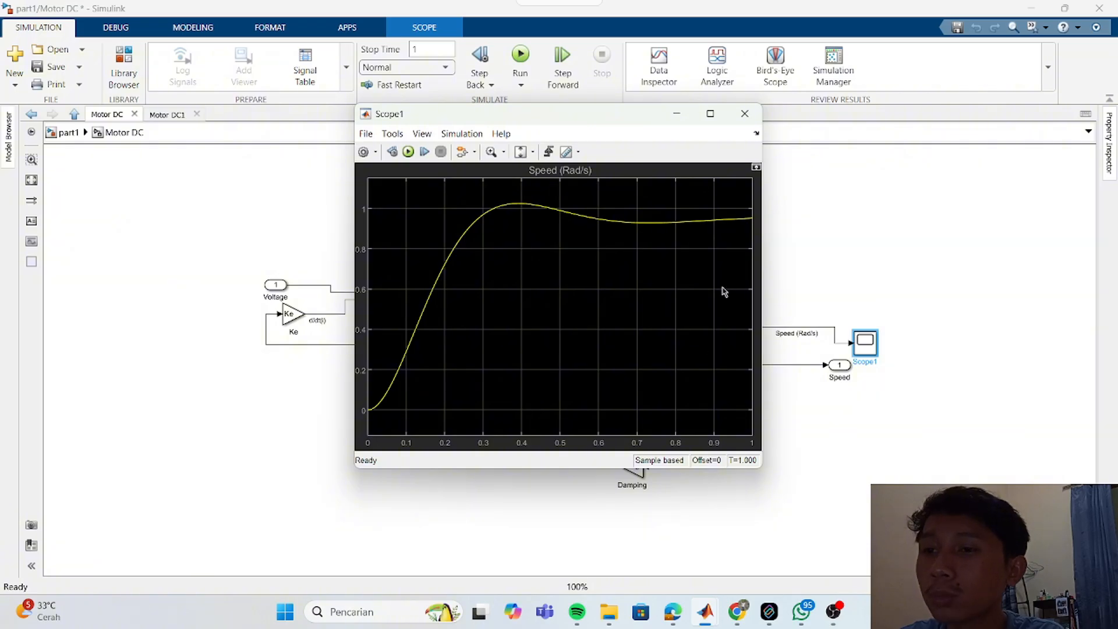
pyautogui.click(712, 114)
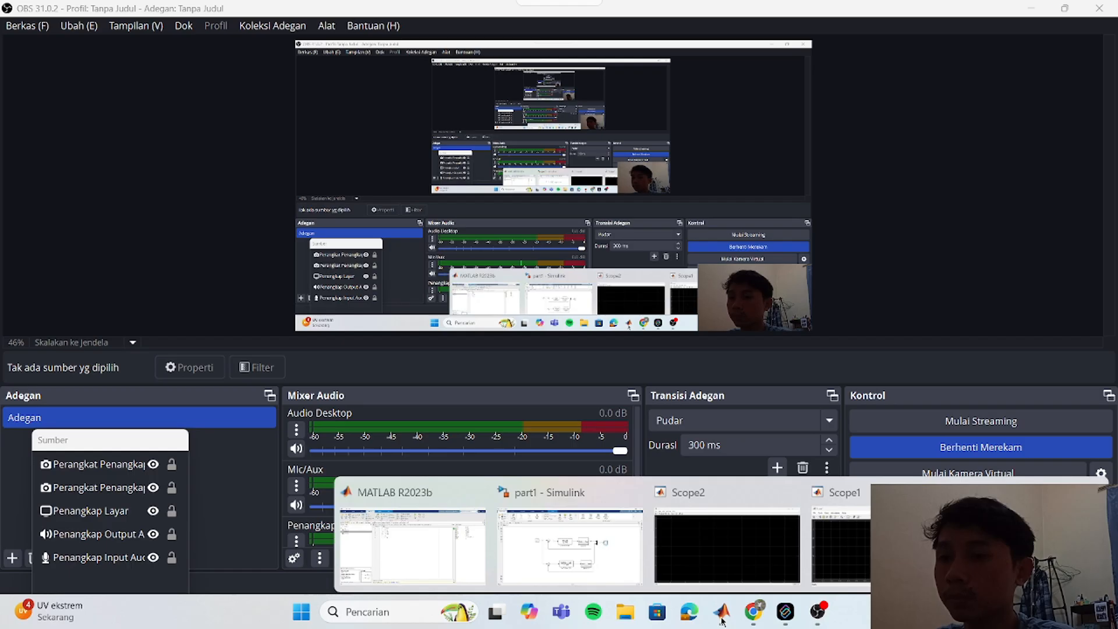
# Step: Switch to the part1 Simulink model, review all blocks inside the Motor DC subsystem, and return to the top level
pyautogui.moveTo(722, 612)
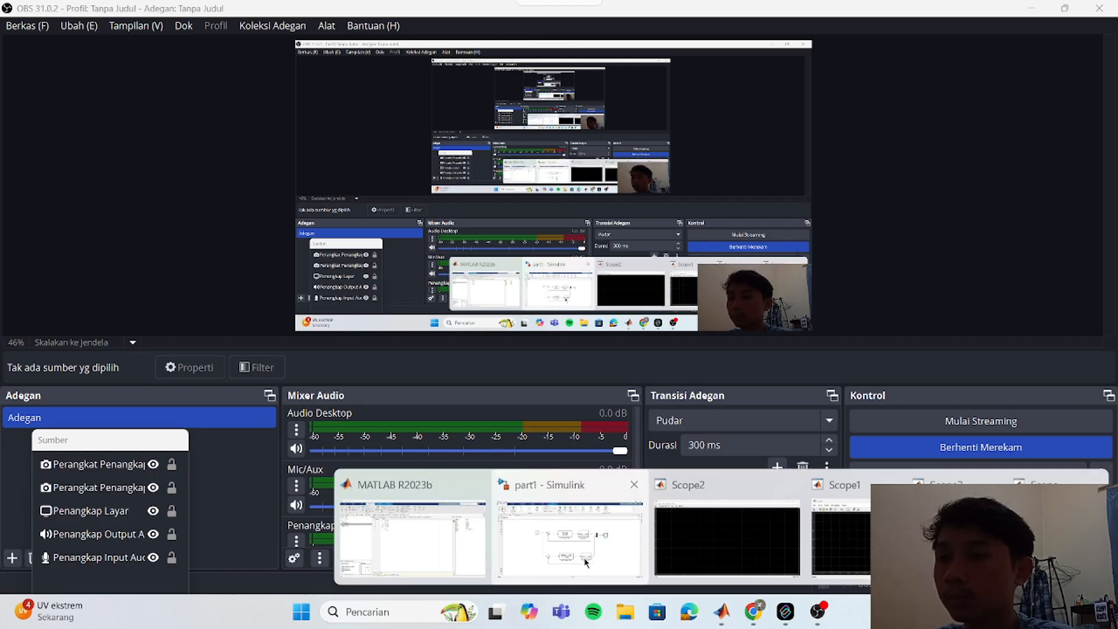
pyautogui.click(585, 562)
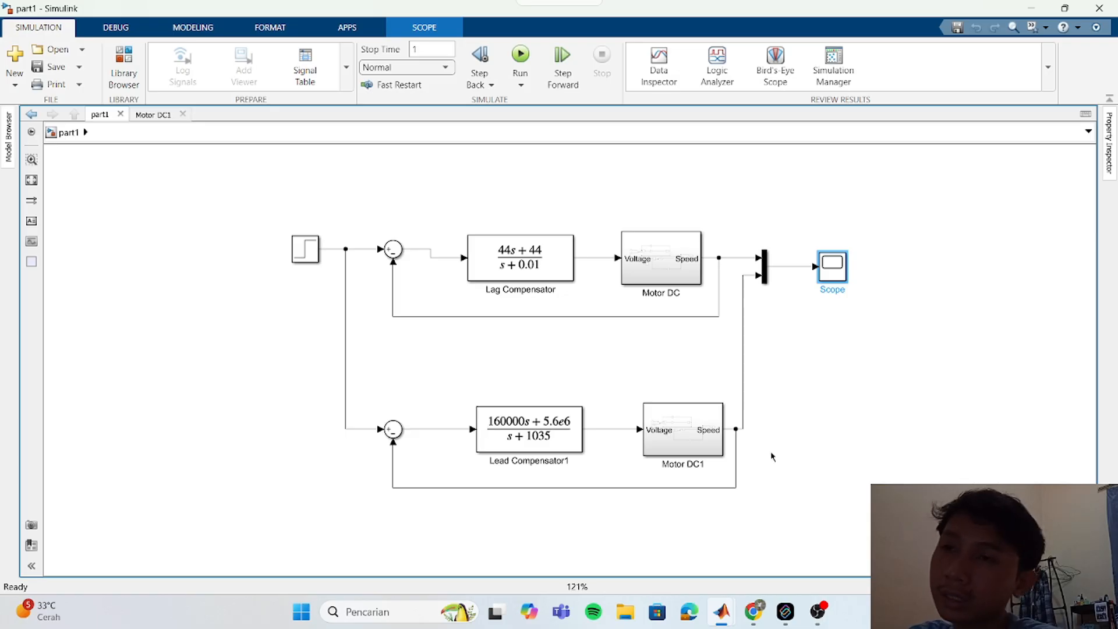
pyautogui.click(658, 268)
pyautogui.doubleClick(658, 268)
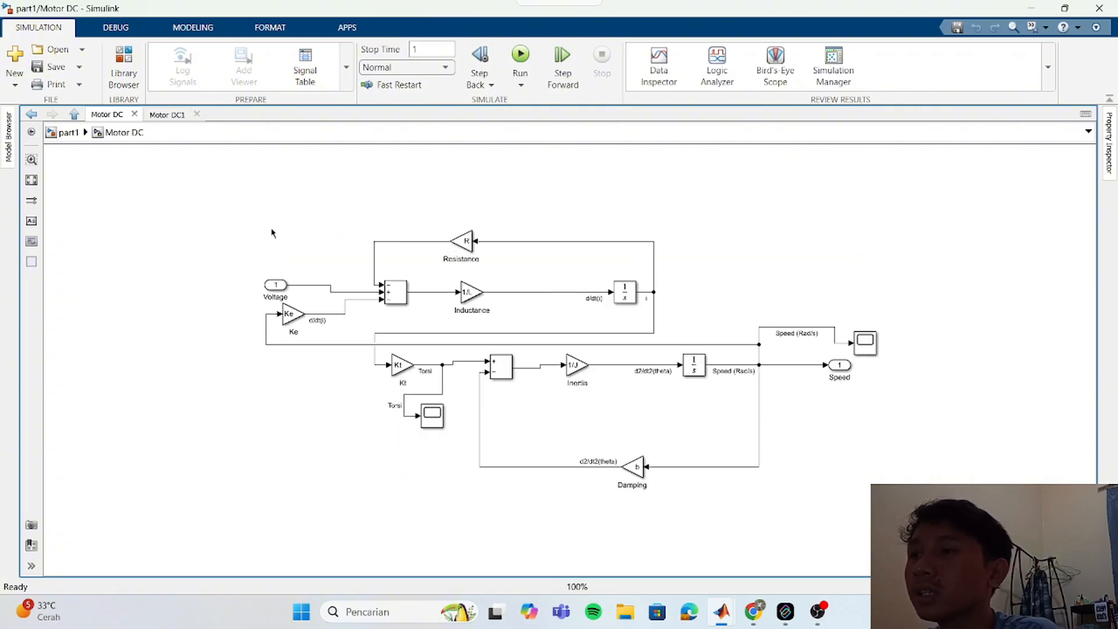
pyautogui.moveTo(271, 229); pyautogui.dragTo(918, 532)
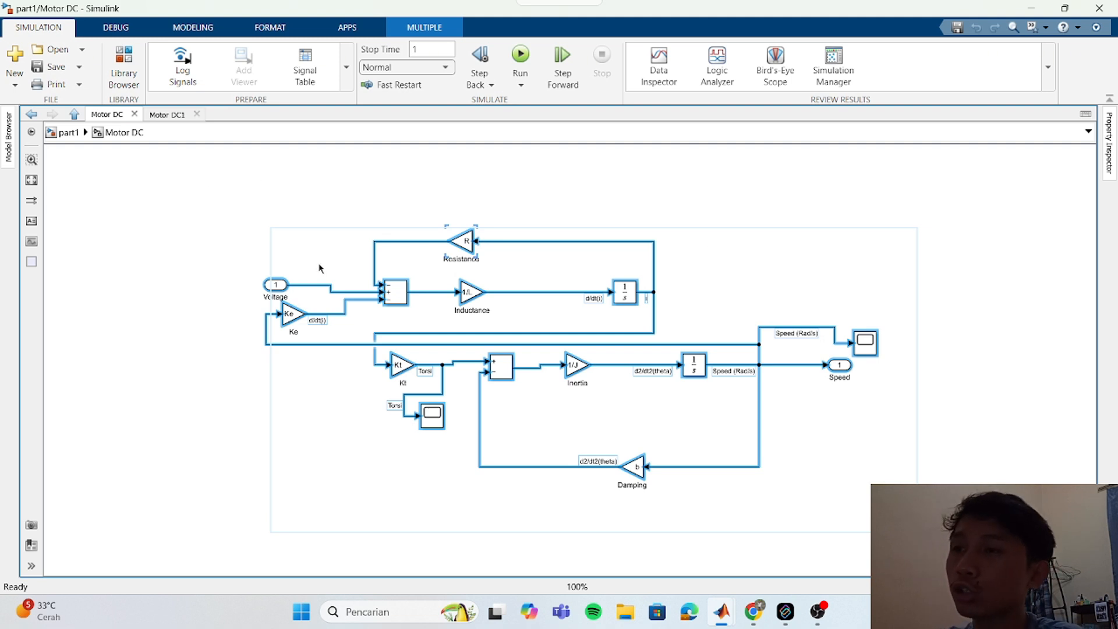
pyautogui.click(72, 139)
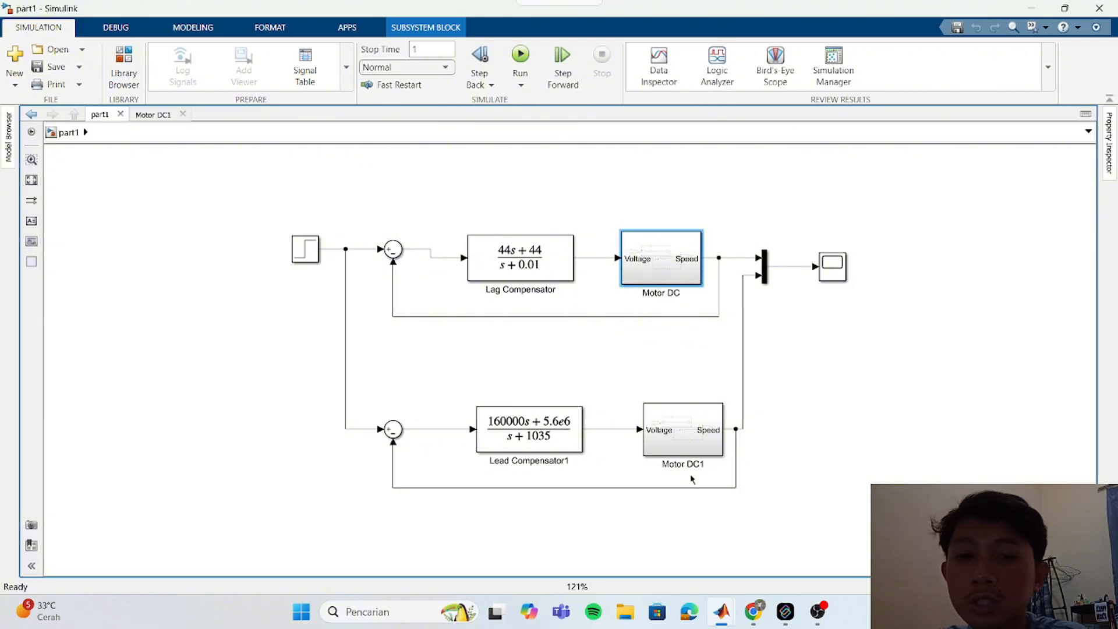
# Step: Examine the lag and lead compensator loops, their summing junctions and motor subsystems, and the shared output scope
pyautogui.click(672, 355)
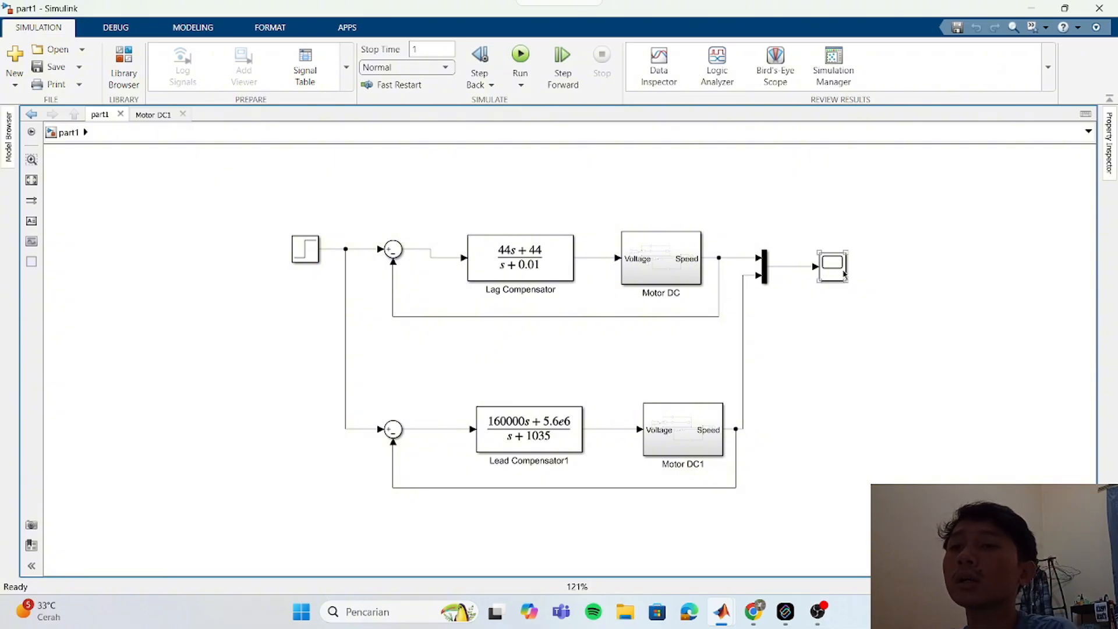
pyautogui.click(840, 273)
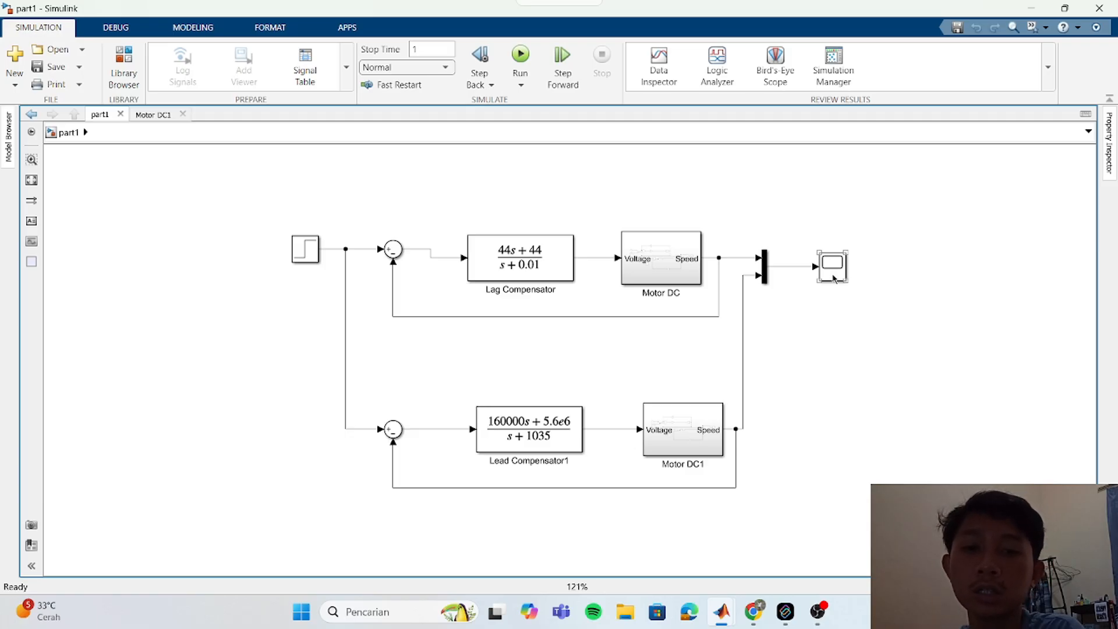
pyautogui.click(543, 343)
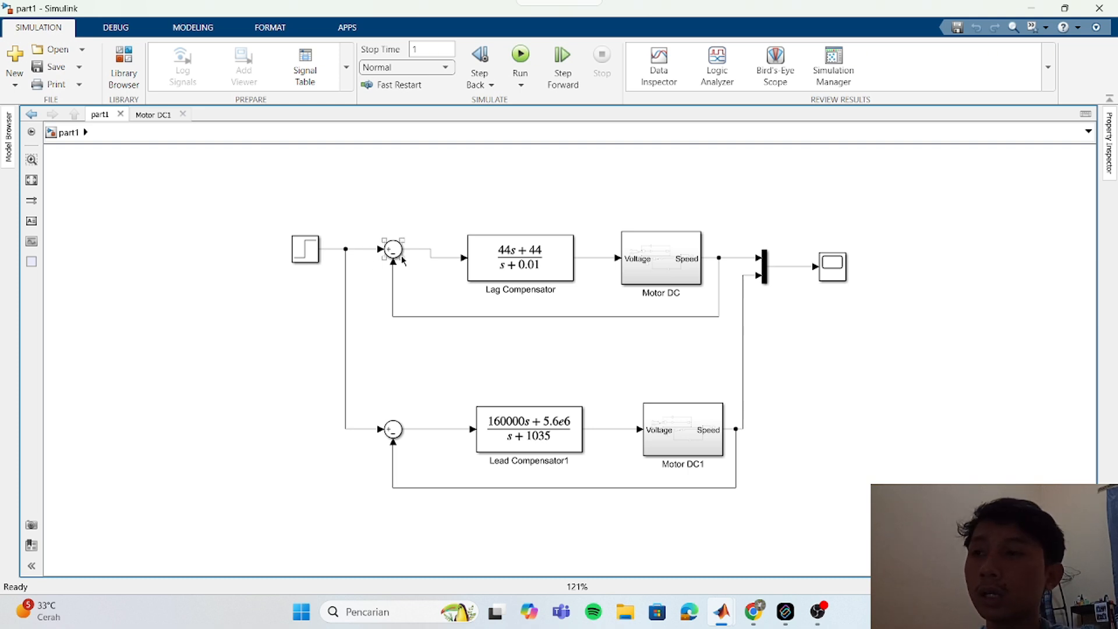
pyautogui.click(479, 256)
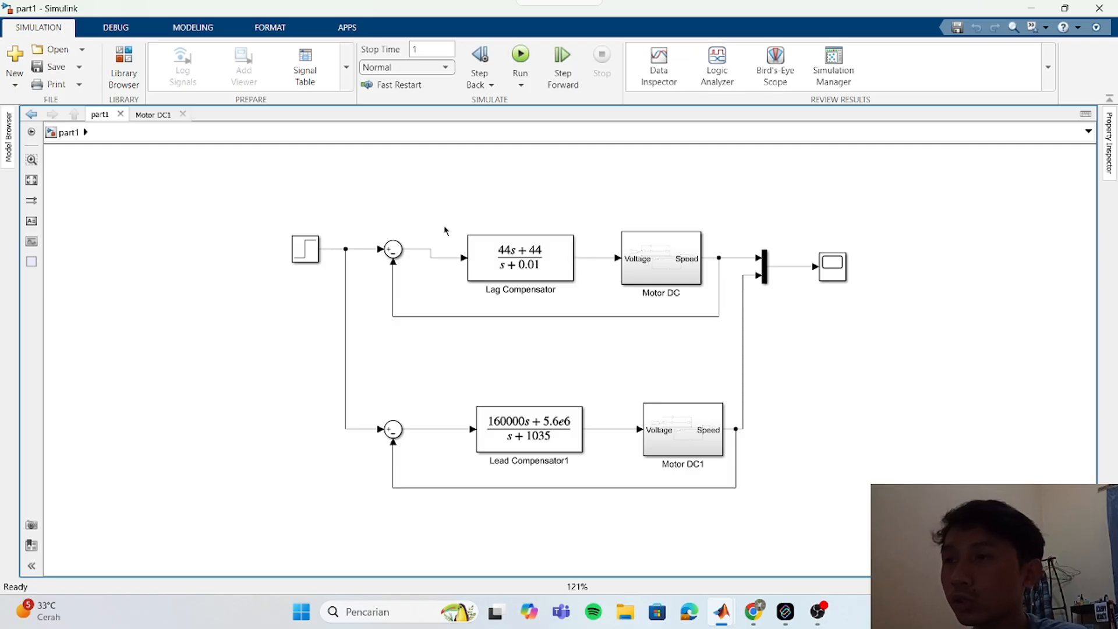
pyautogui.click(651, 264)
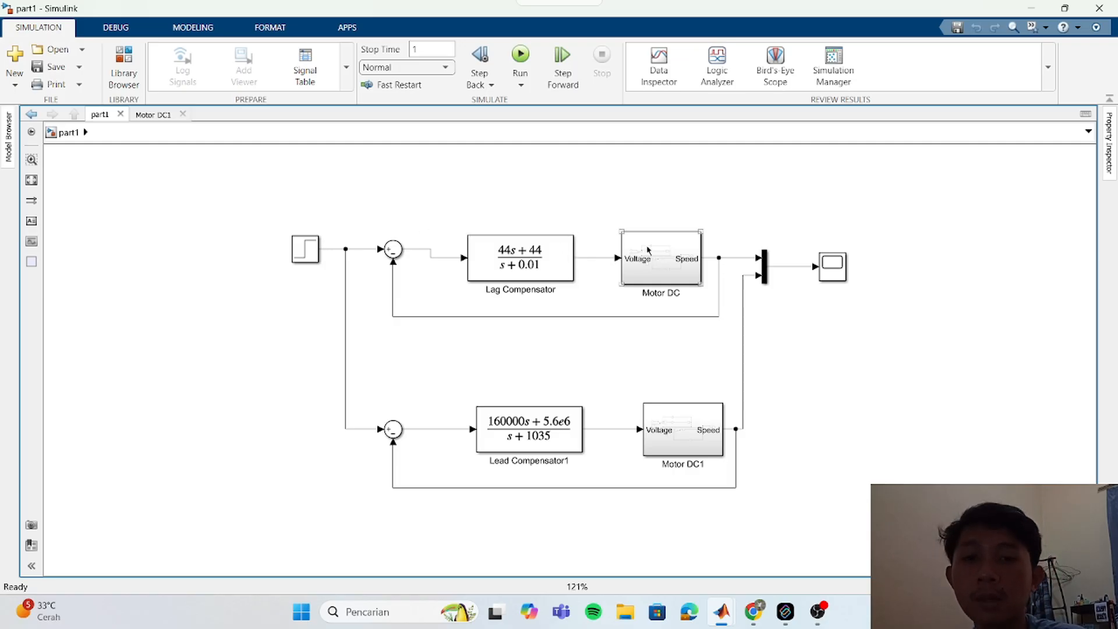
pyautogui.click(548, 424)
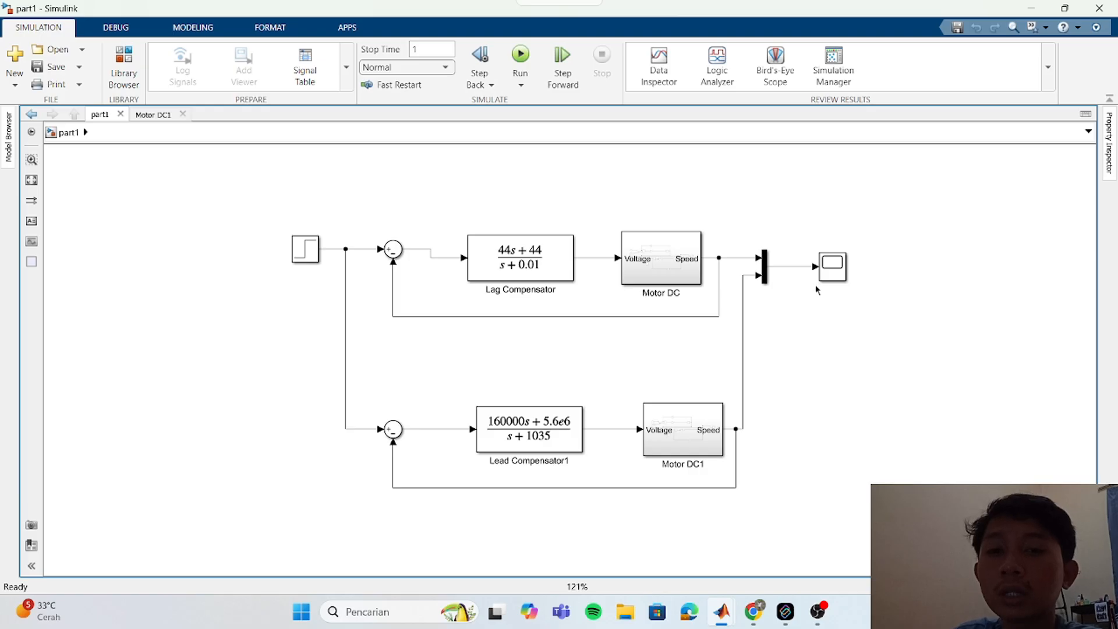
pyautogui.click(842, 276)
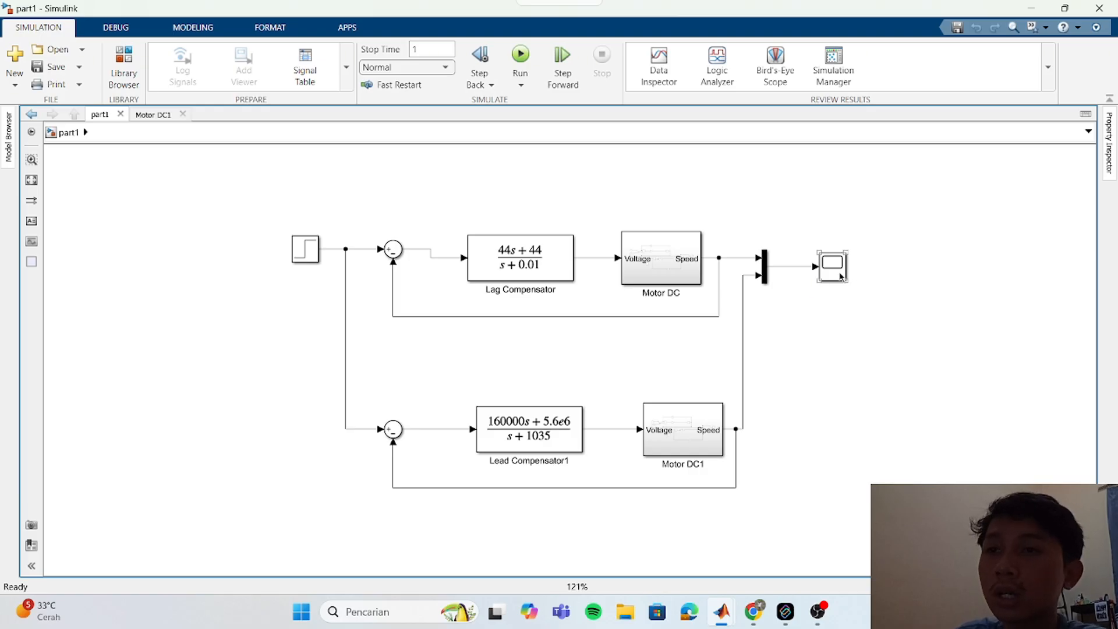
# Step: Run the part1 simulation and open the scope that compares the lag- and lead-compensated motor speeds
pyautogui.click(520, 56)
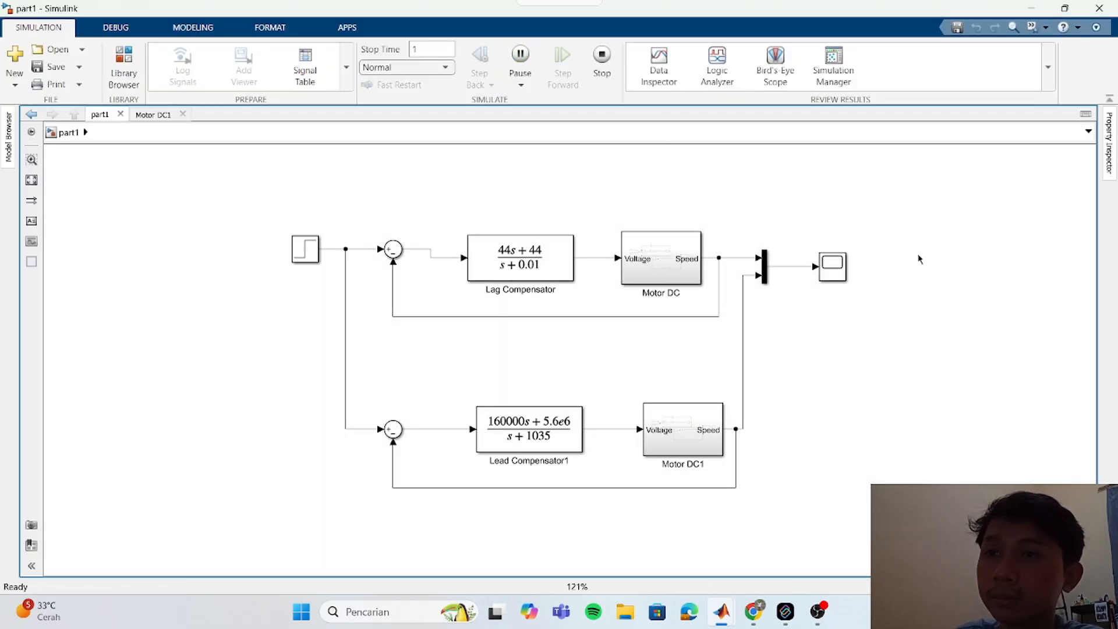
pyautogui.click(840, 260)
pyautogui.doubleClick(835, 263)
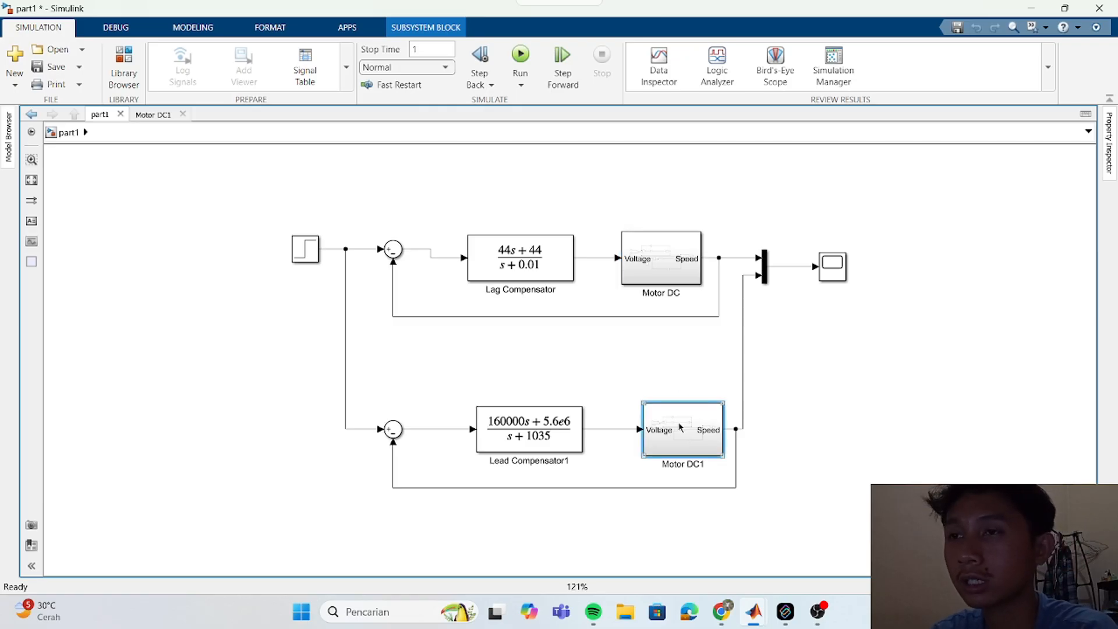
# Step: Open the Motor DC1 subsystem in the lead compensator loop and run the simulation again
pyautogui.doubleClick(680, 427)
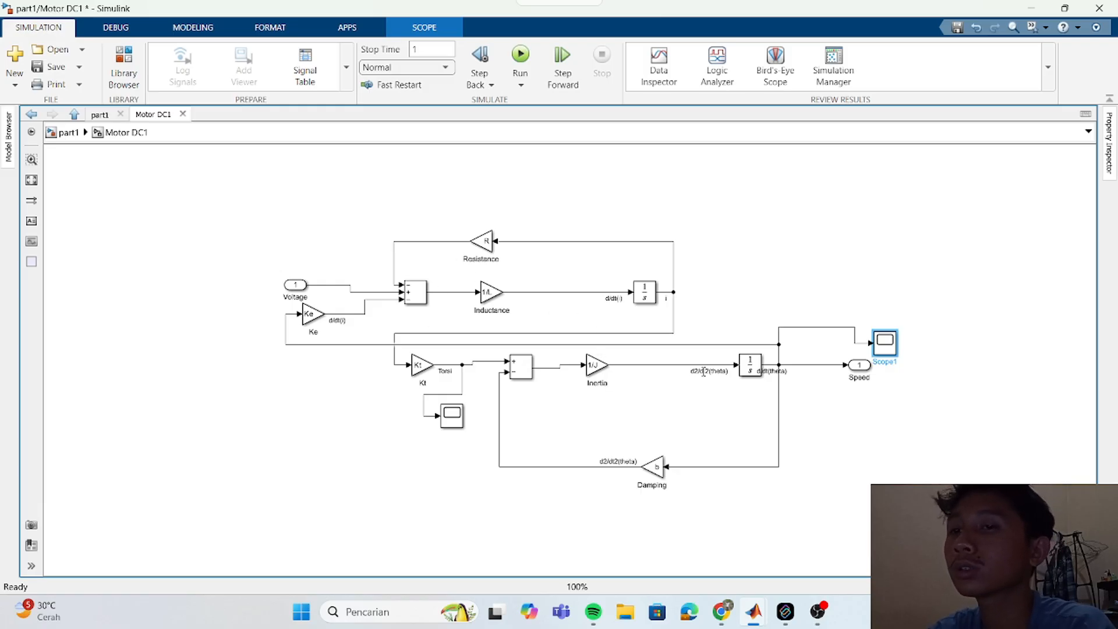
pyautogui.click(524, 62)
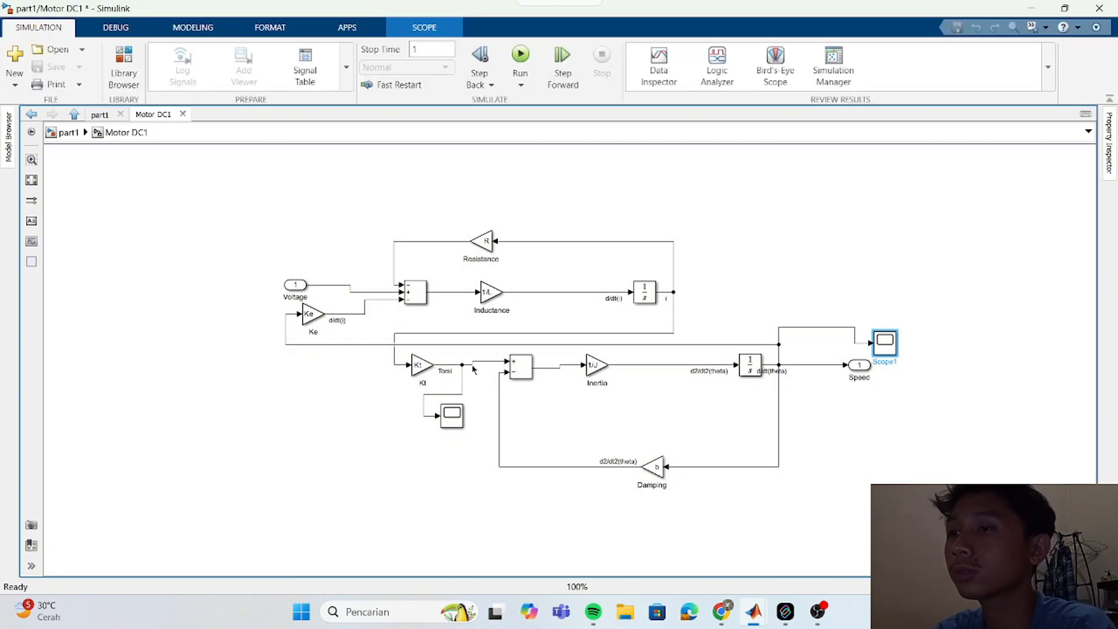
# Step: Examine Motor DC1's torque response and its d/dt(theta) speed response in their scopes
pyautogui.doubleClick(451, 415)
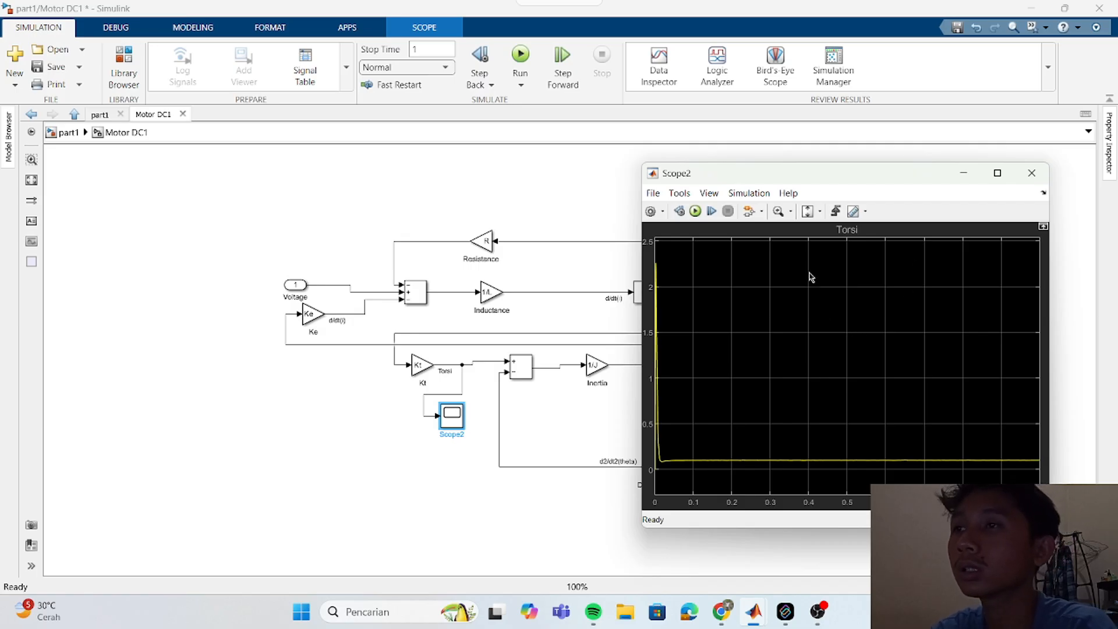
pyautogui.moveTo(822, 169); pyautogui.dragTo(722, 176)
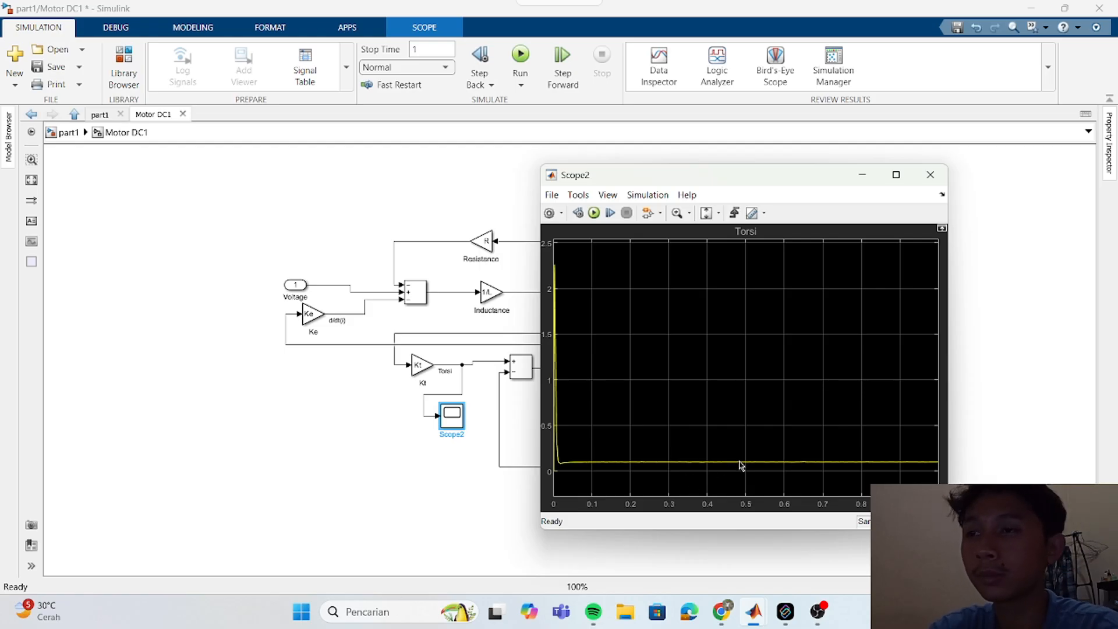
pyautogui.click(862, 177)
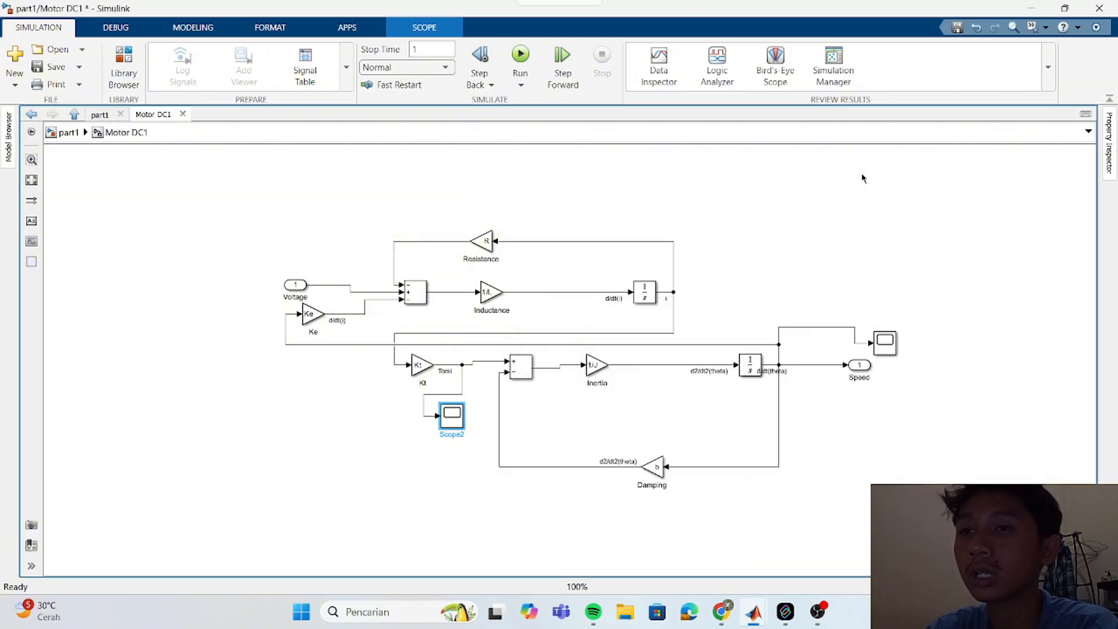
pyautogui.doubleClick(885, 348)
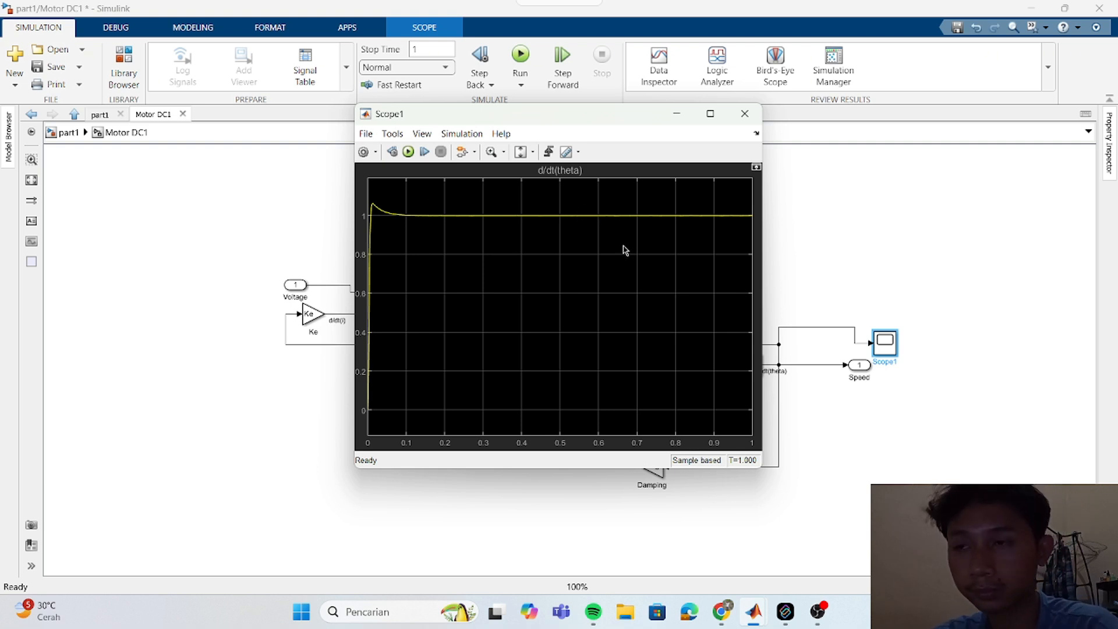
pyautogui.click(817, 612)
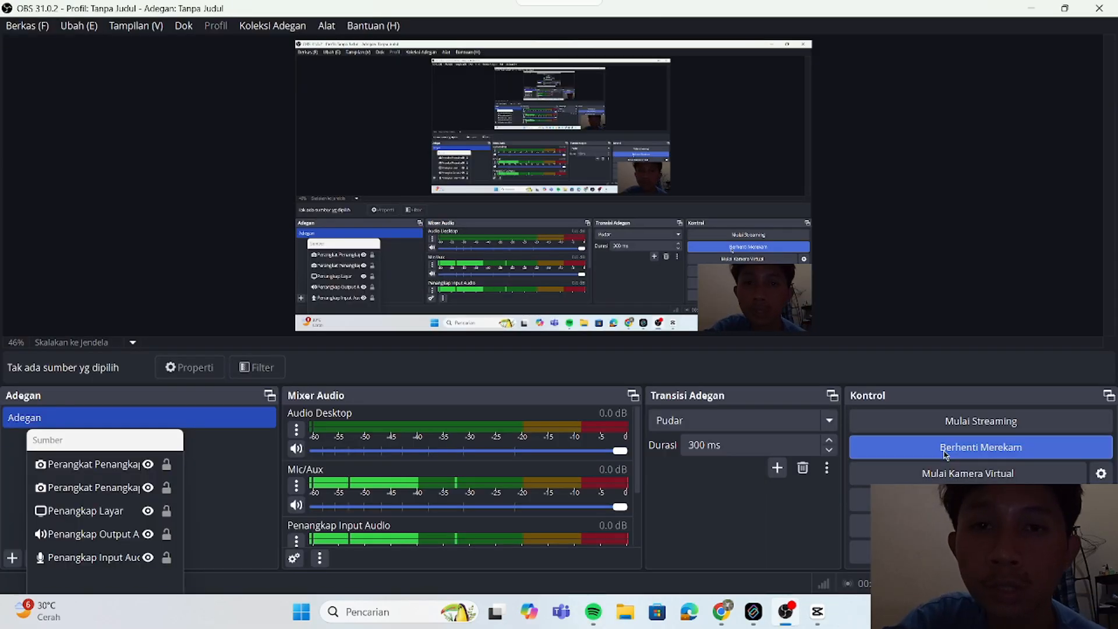